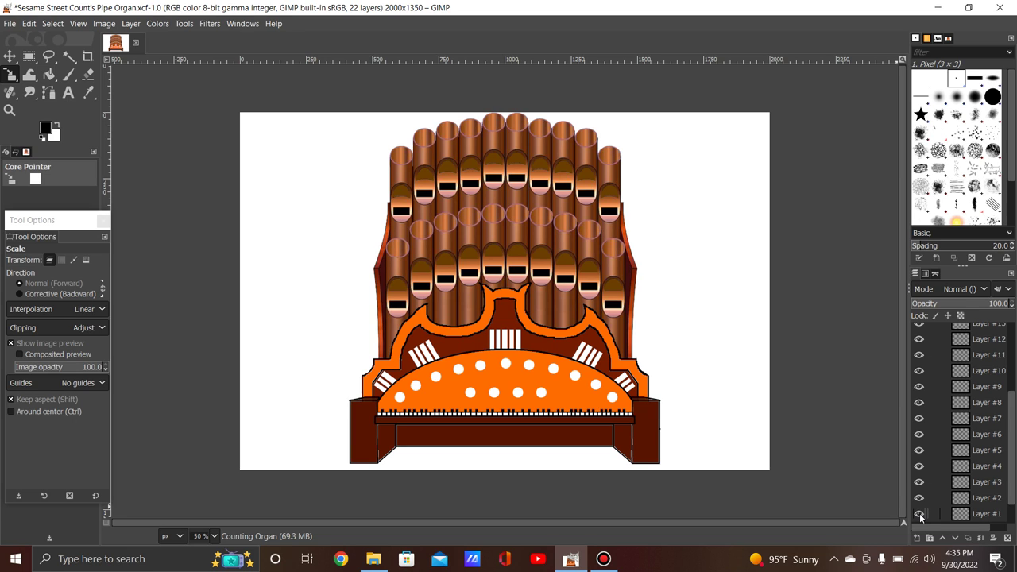
Step: Preview the first two pipe faces by hiding Layers #1 and #2, then re-show them
left_click(920, 514)
left_click(919, 514)
left_click(919, 514)
left_click(919, 498)
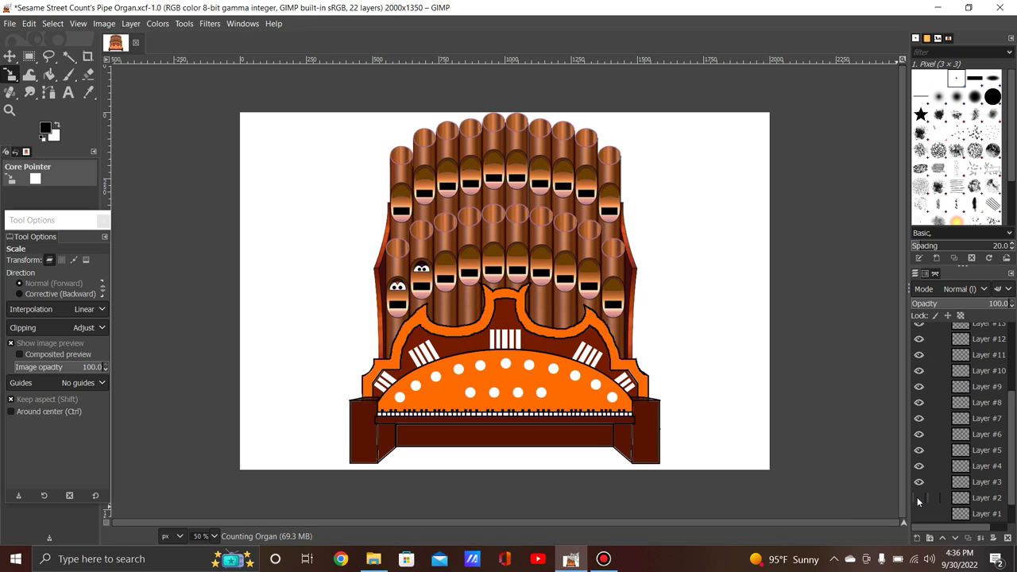
left_click(919, 498)
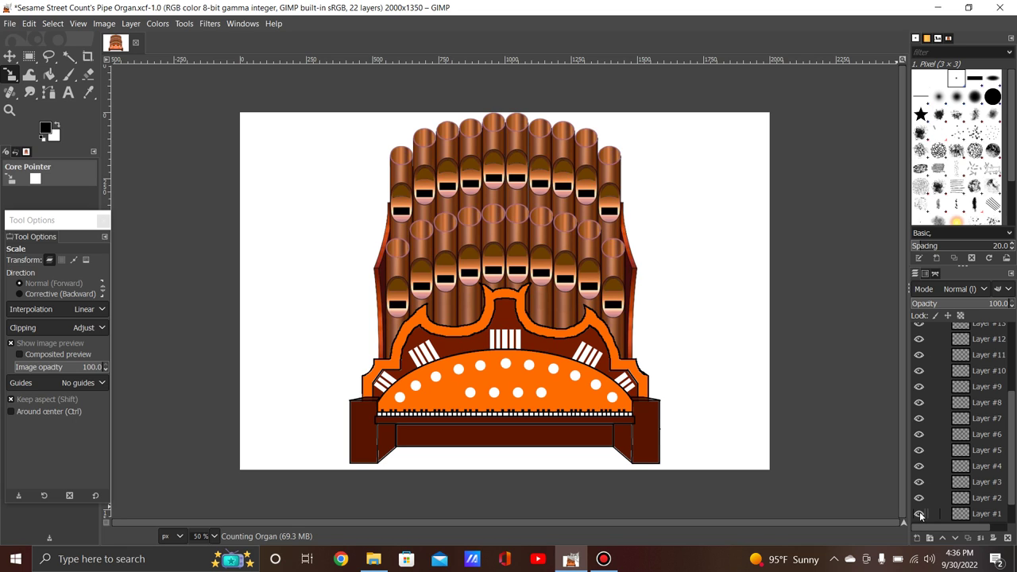
Step: Hide Layers #1–#3 to show three faces, then drag to re-show them
left_click(920, 514)
left_click(920, 499)
left_click(919, 483)
left_click_drag(919, 483, 920, 515)
Step: Hide Layers #1–#4 to show four faces, then restore them
left_click(918, 514)
left_click(919, 497)
left_click(919, 483)
left_click(918, 465)
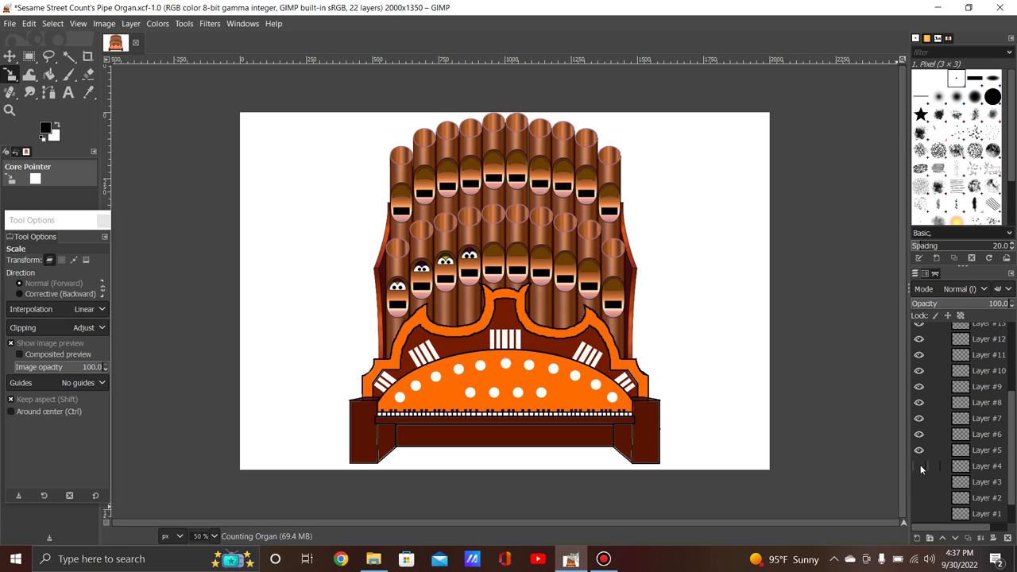
left_click_drag(919, 467, 919, 515)
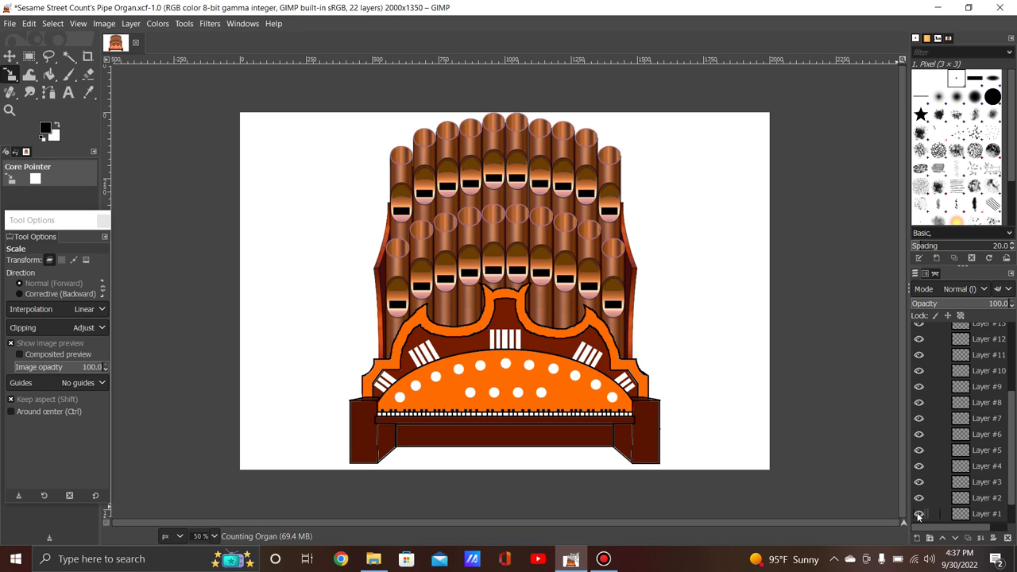
Step: Hide Layers #1–#5 to show five faces, then restore them
left_click(918, 514)
left_click(919, 498)
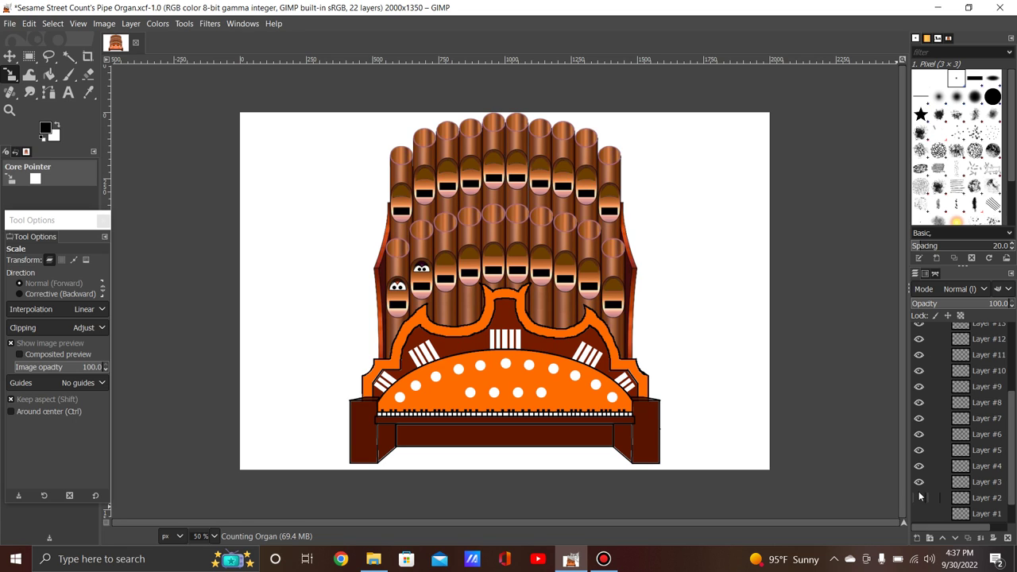
left_click(918, 483)
left_click(920, 466)
left_click(919, 451)
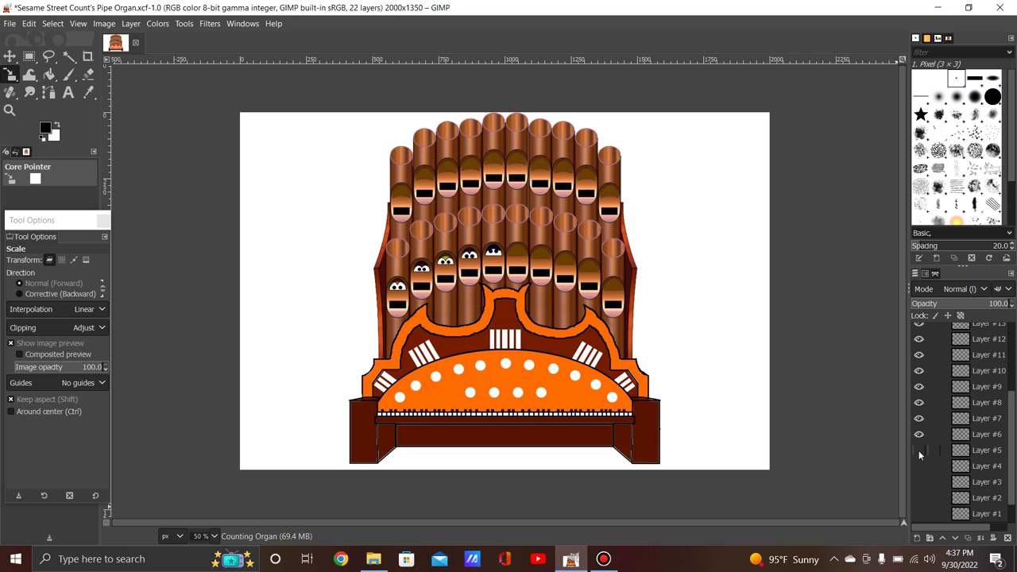
left_click_drag(919, 451, 919, 514)
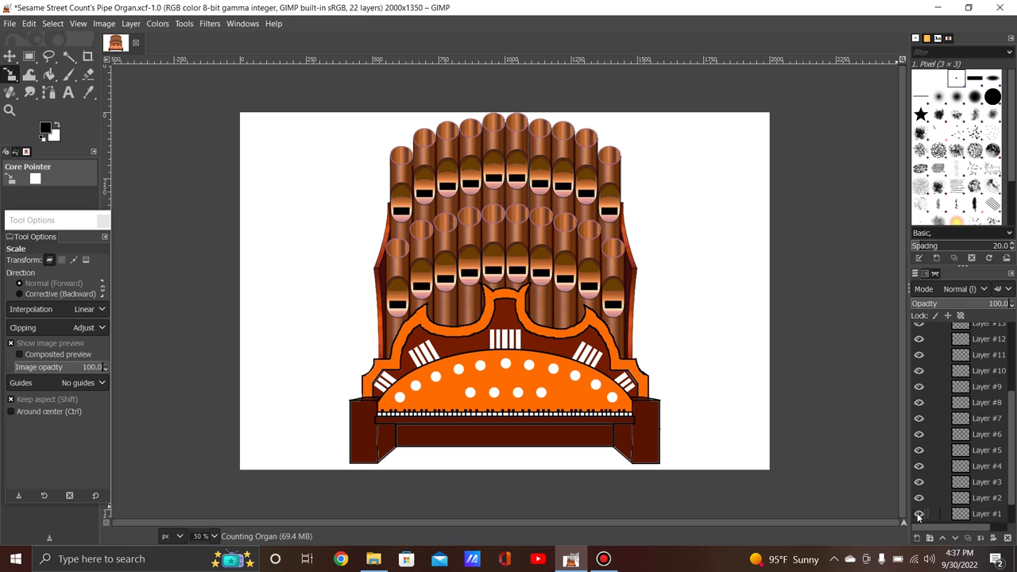
Step: Hide Layers #1–#6 to show six faces, then restore them
left_click(919, 514)
left_click(918, 498)
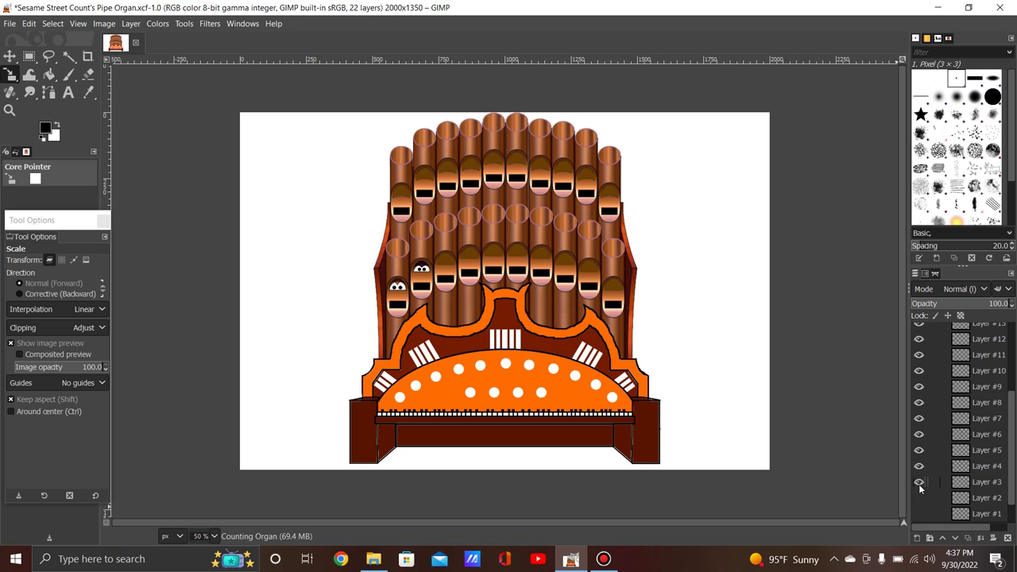
left_click(920, 483)
left_click(920, 467)
left_click(920, 450)
left_click(919, 435)
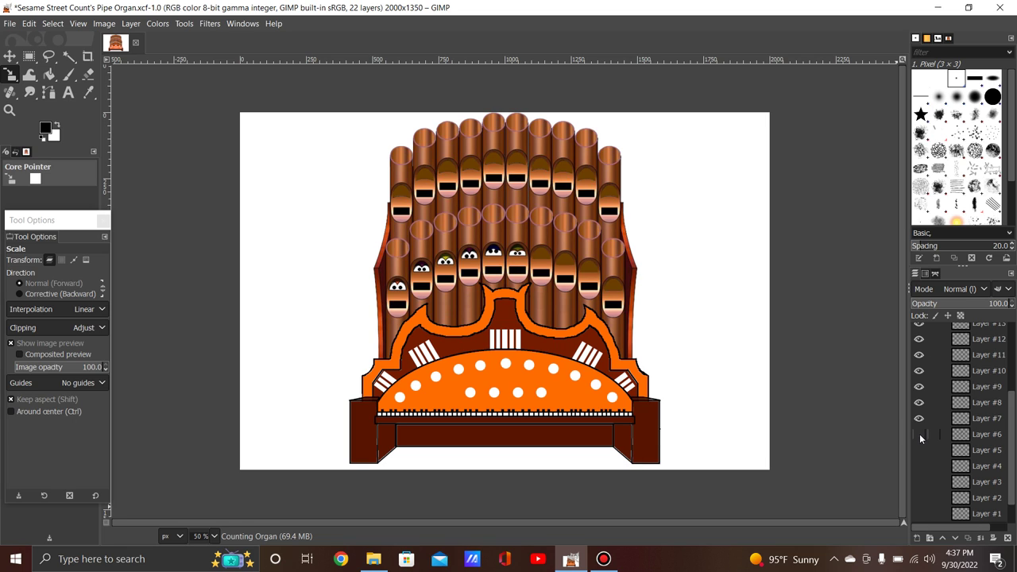
left_click_drag(920, 434, 919, 513)
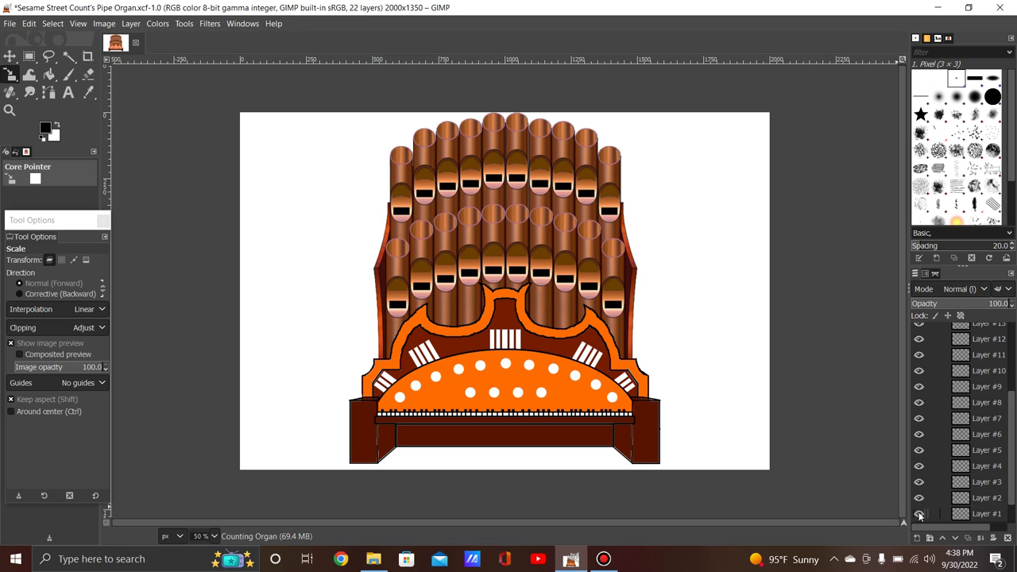
Step: Hide Layers #1–#7 to show seven faces, then turn them back on
left_click(919, 514)
left_click(920, 498)
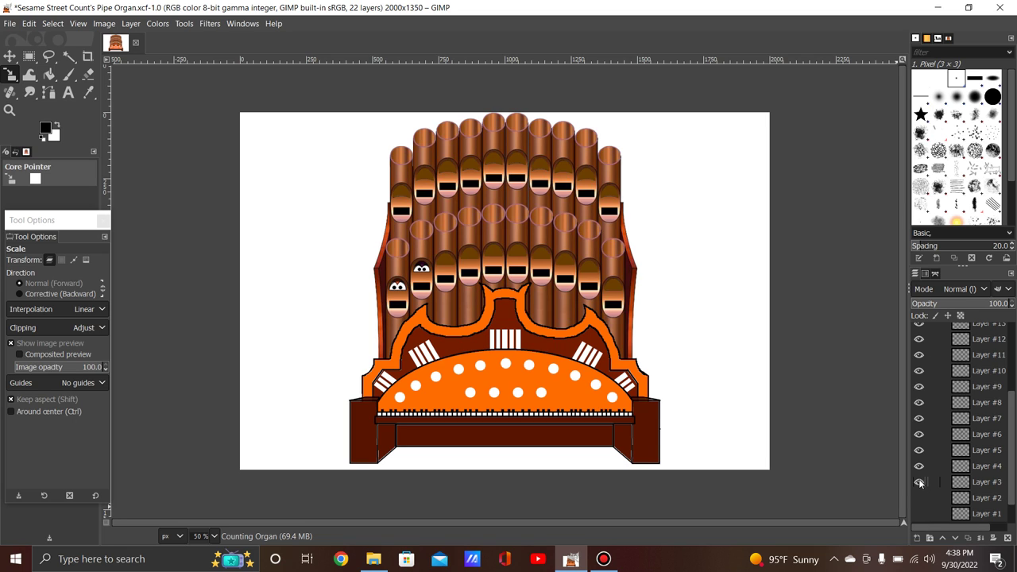
left_click(919, 482)
left_click(919, 467)
left_click(920, 451)
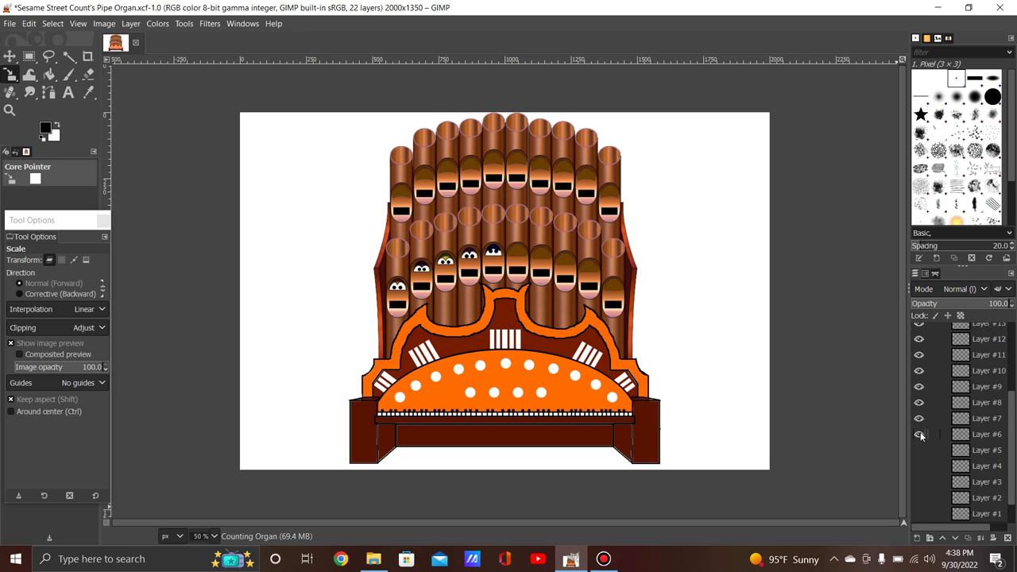
left_click(921, 433)
left_click(919, 419)
left_click(918, 418)
left_click(919, 449)
left_click(919, 466)
left_click(919, 498)
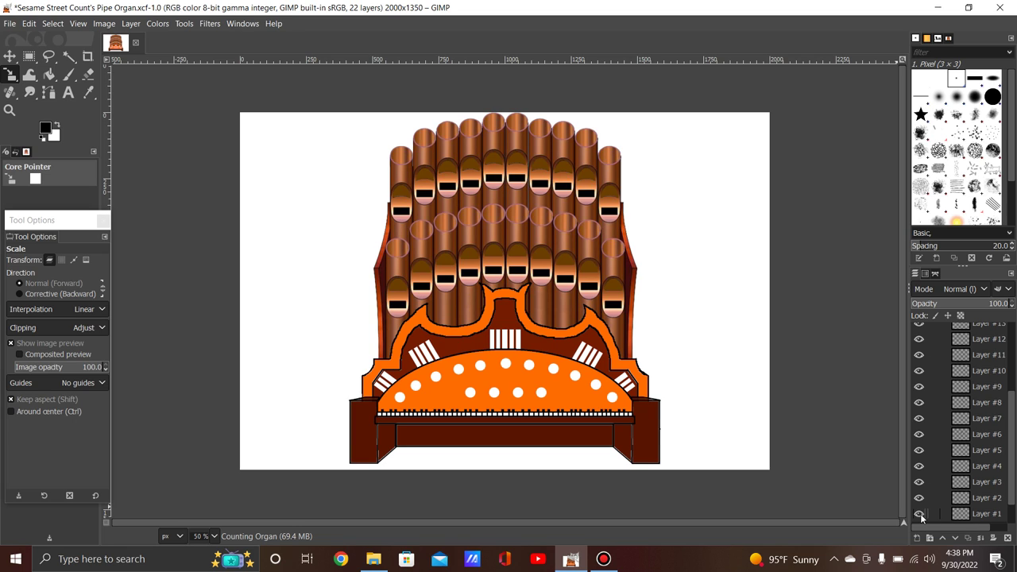
Step: Hide Layers #1–#8 to show eight faces, then restore them
left_click(920, 514)
left_click(920, 498)
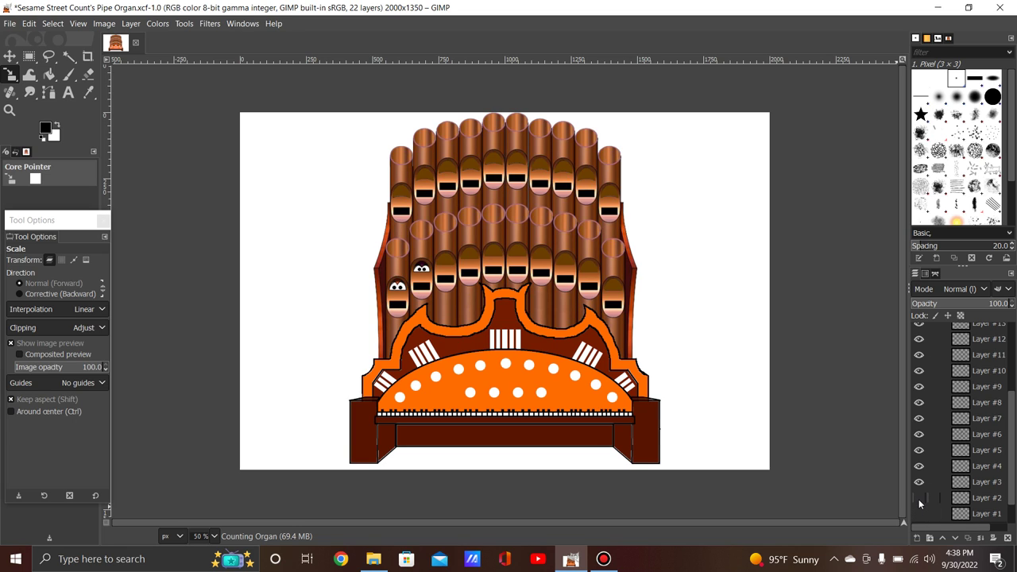
left_click(919, 483)
left_click(920, 467)
left_click(919, 450)
left_click(919, 435)
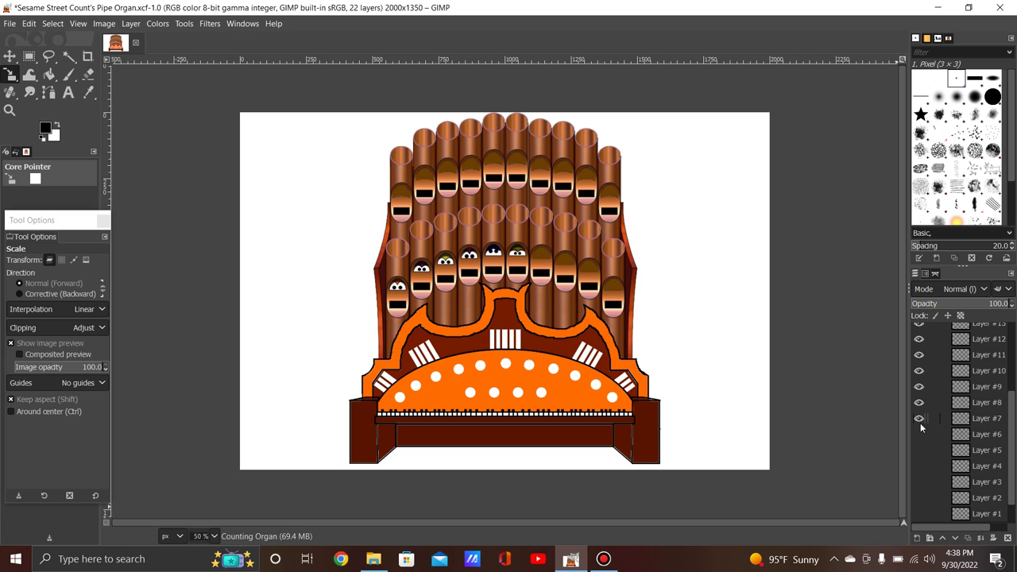
left_click(920, 419)
left_click(919, 403)
left_click_drag(920, 407, 919, 514)
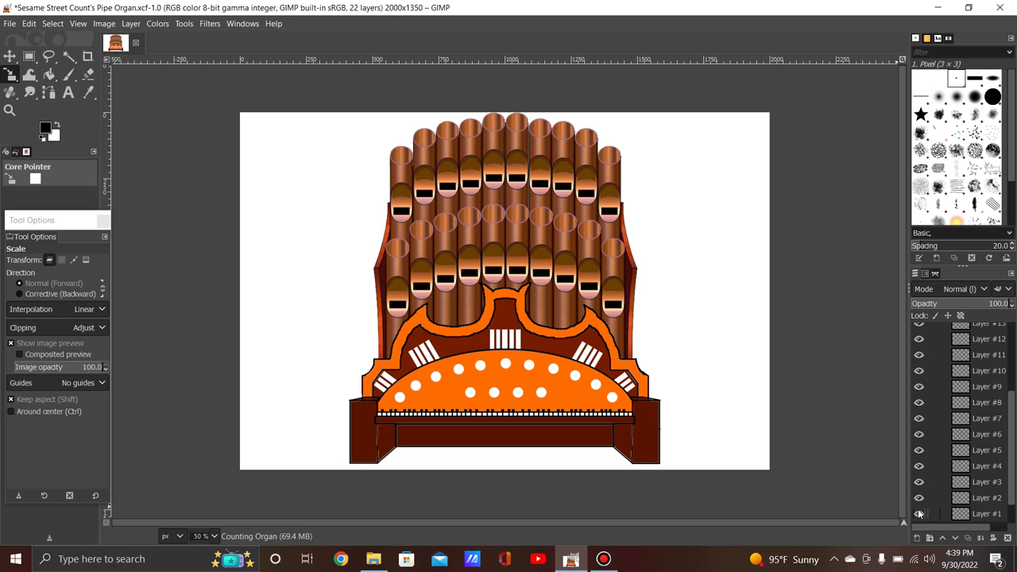
Step: Hide Layers #1–#9 to show nine faces, then restore them
left_click(920, 513)
left_click(919, 499)
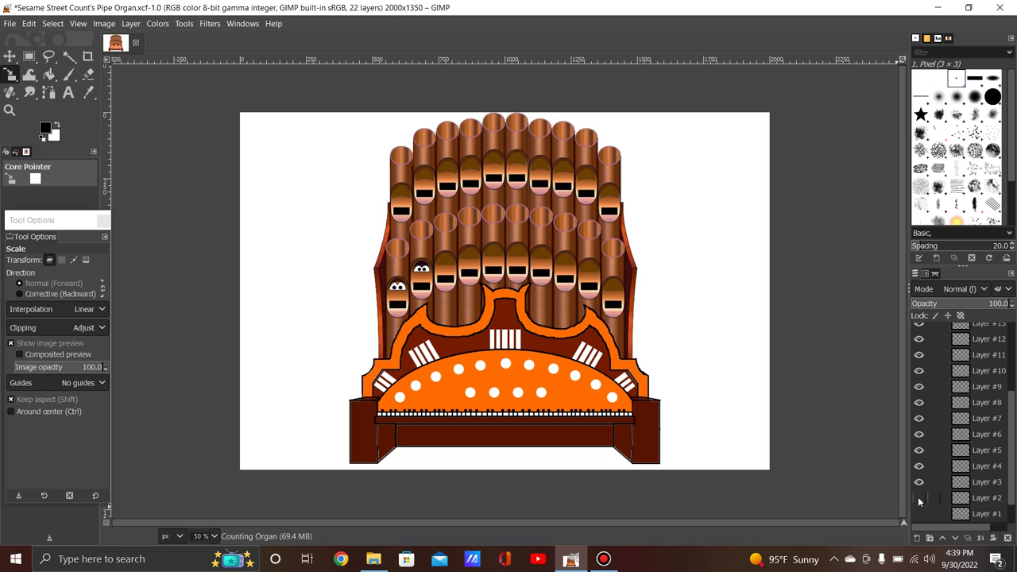
left_click(919, 483)
left_click(920, 467)
left_click(920, 451)
left_click(920, 435)
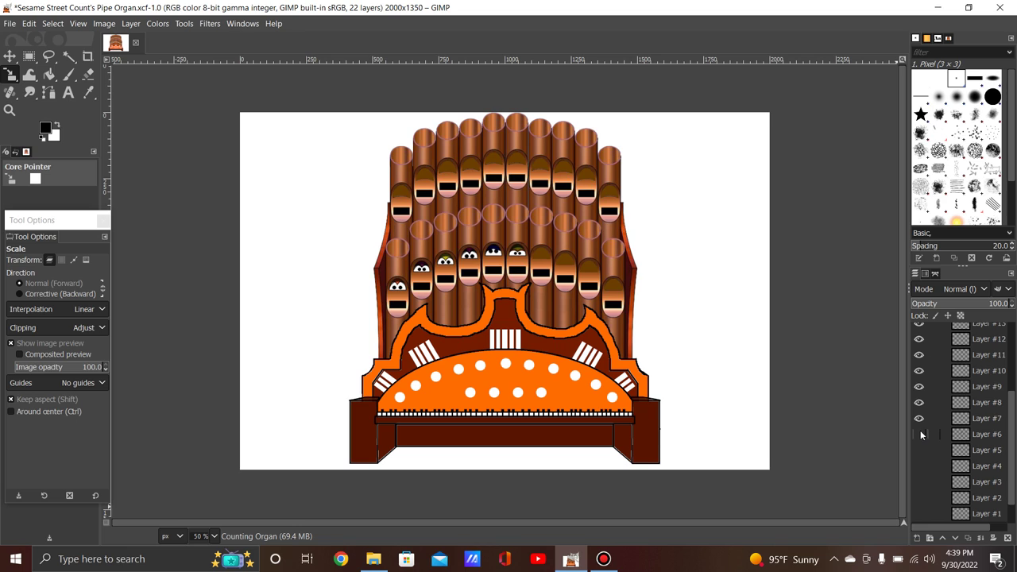
left_click(920, 419)
left_click(919, 403)
left_click(919, 387)
left_click_drag(919, 386, 919, 516)
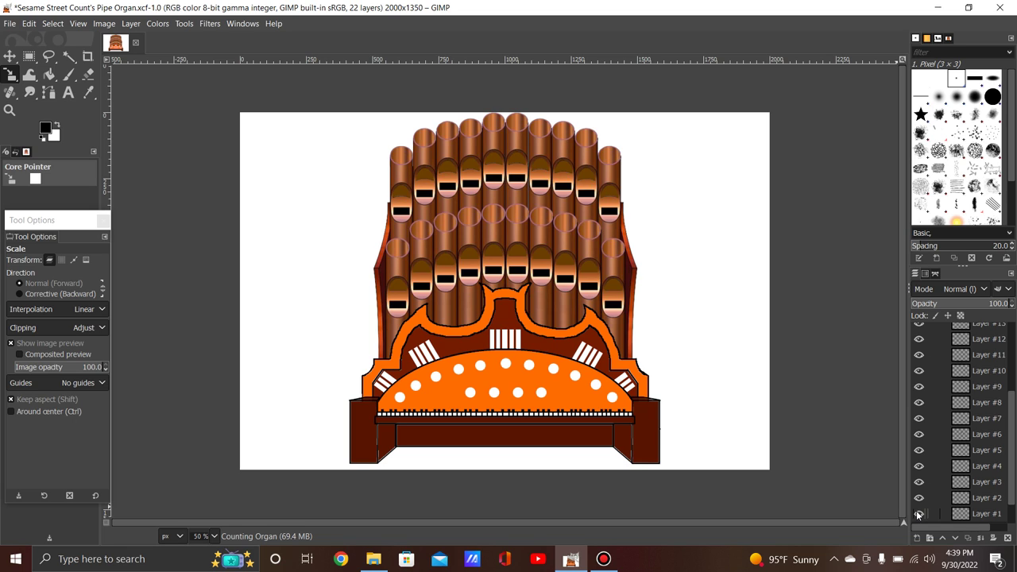
Step: Hide Layers #1–#10 across the lower pipes, then restore them
left_click(919, 514)
left_click(919, 498)
left_click(918, 481)
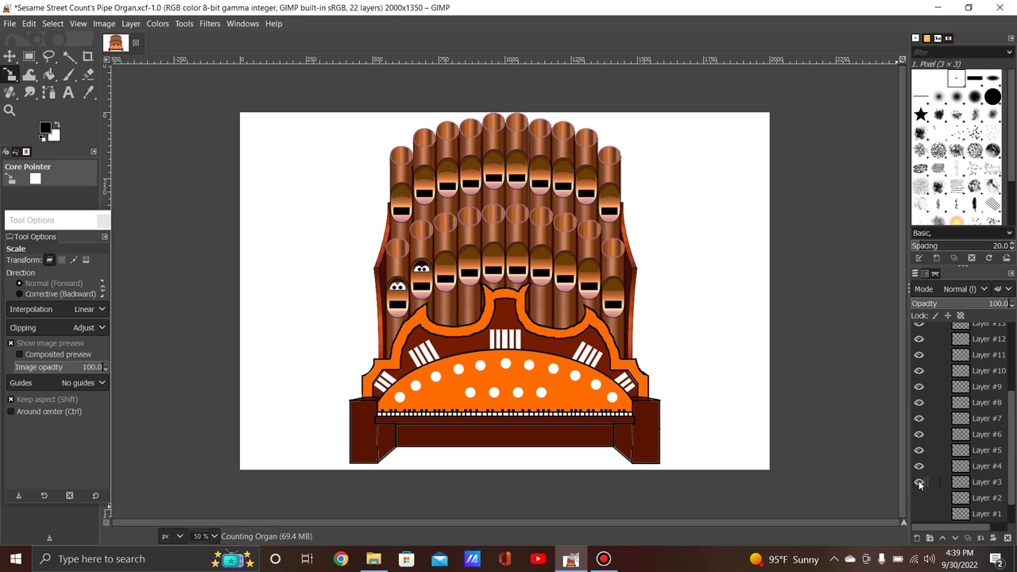
left_click(919, 466)
left_click(918, 450)
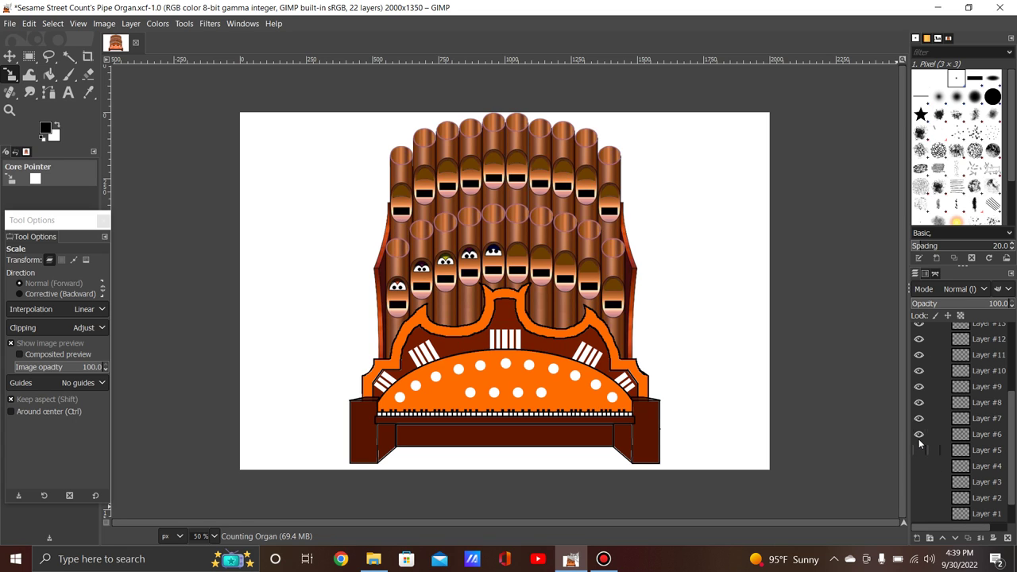
left_click(919, 435)
left_click(919, 403)
left_click(919, 387)
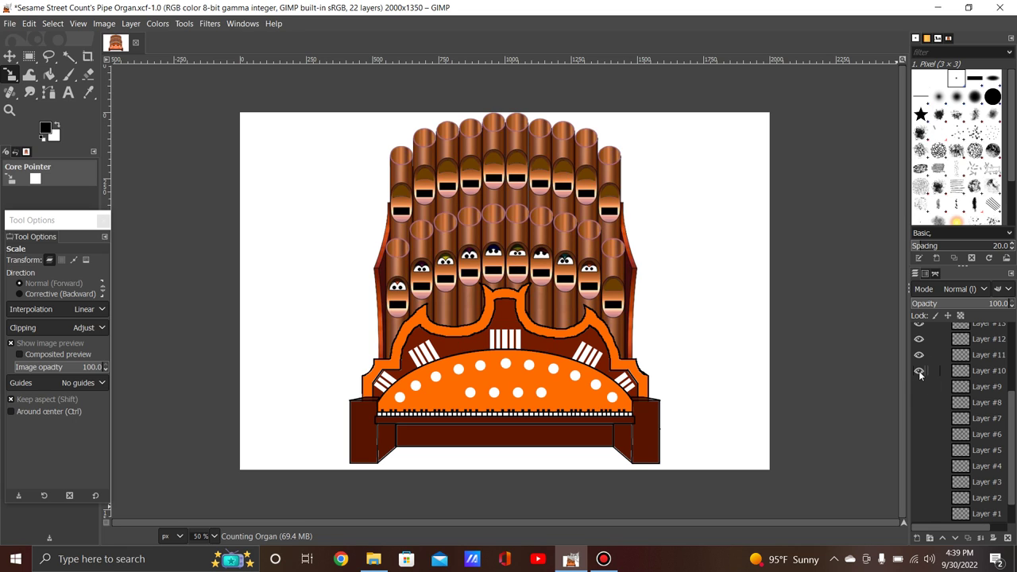
left_click(919, 371)
left_click_drag(919, 370, 921, 515)
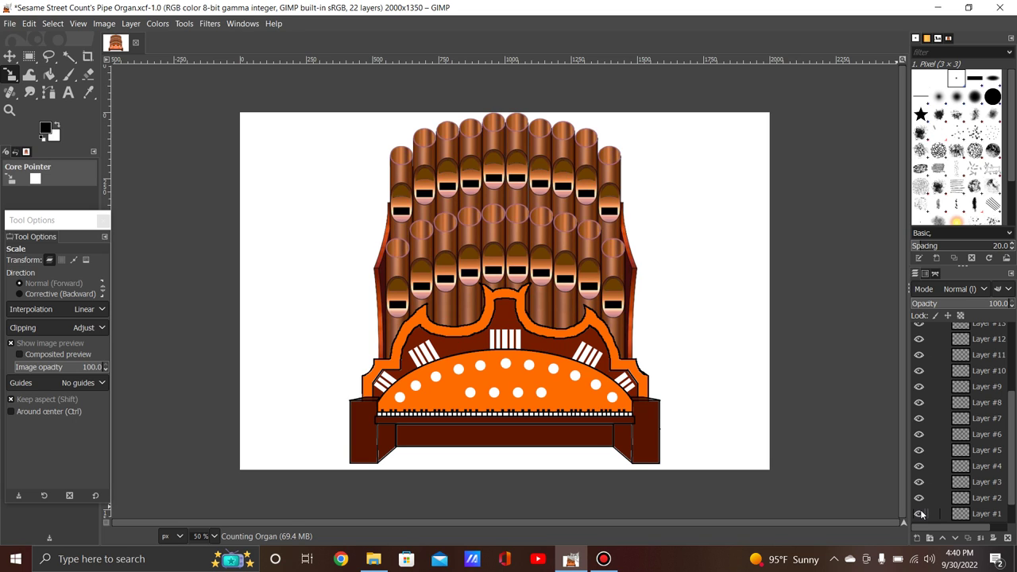
Step: Hide Layers #1–#11 to reach the first upper-pipe face, then restore all
left_click(919, 514)
left_click(920, 498)
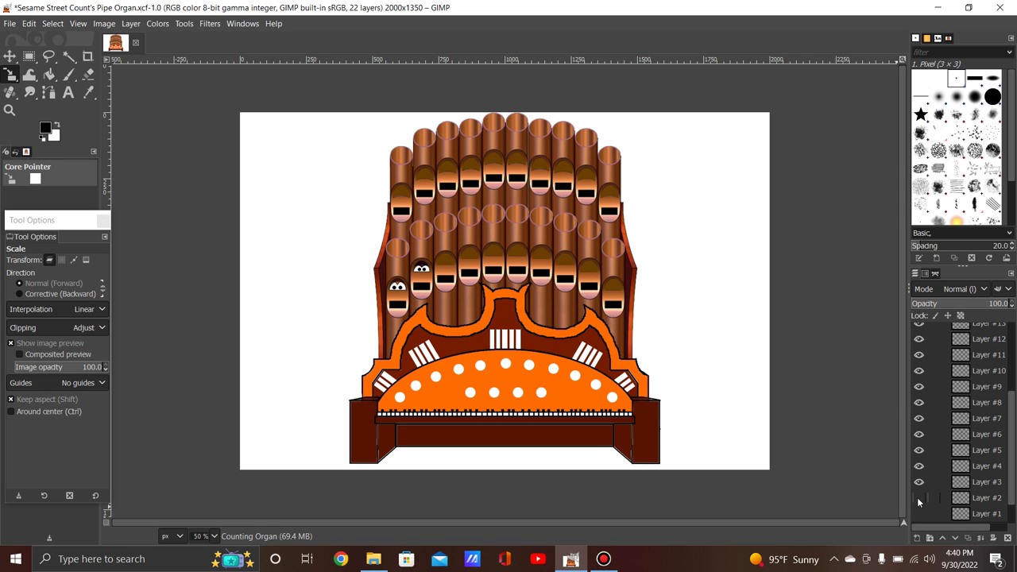
left_click(920, 482)
left_click(920, 467)
left_click(920, 450)
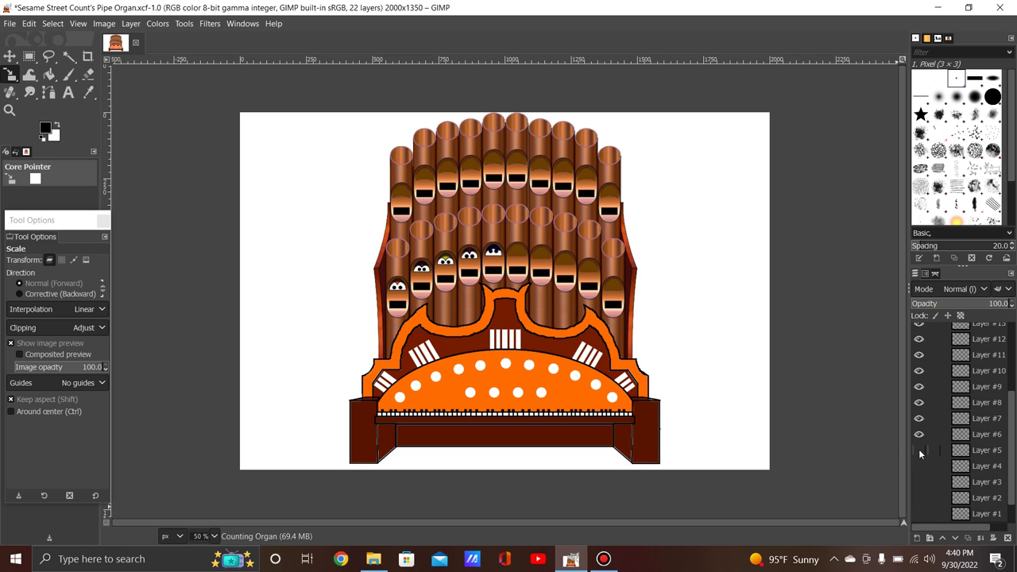
left_click(919, 435)
left_click(919, 419)
left_click(919, 403)
left_click(920, 387)
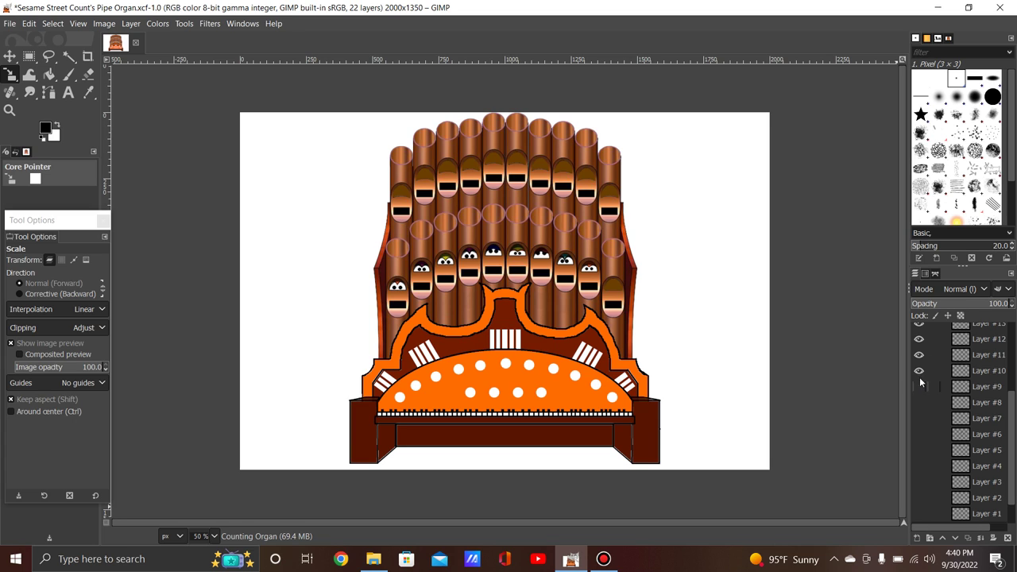
left_click(920, 372)
left_click(920, 355)
left_click_drag(919, 353, 922, 515)
left_click(919, 514)
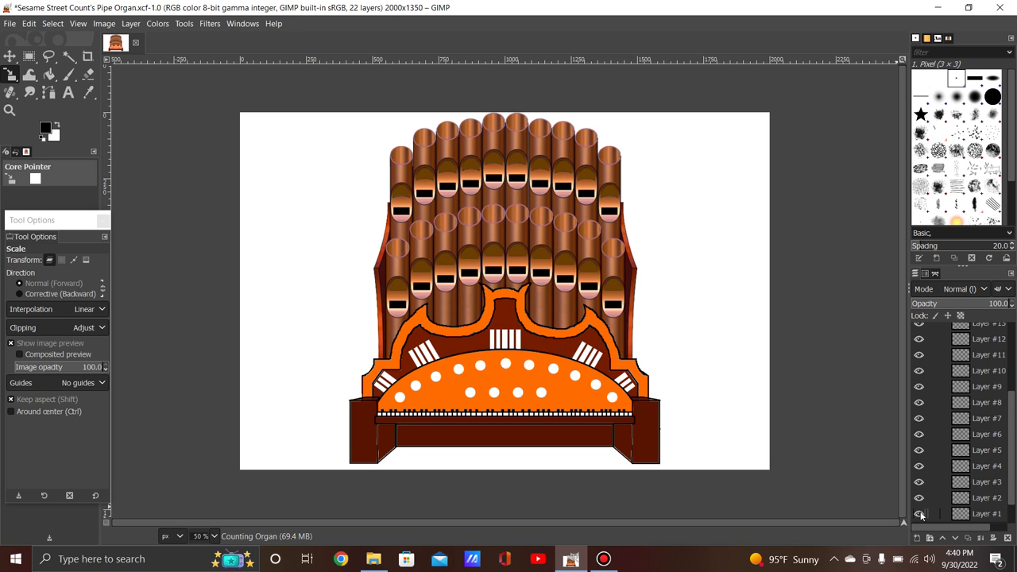
Step: Hide Layers #1–#12 to show two upper-pipe faces, then restore them
left_click(919, 513)
left_click(919, 497)
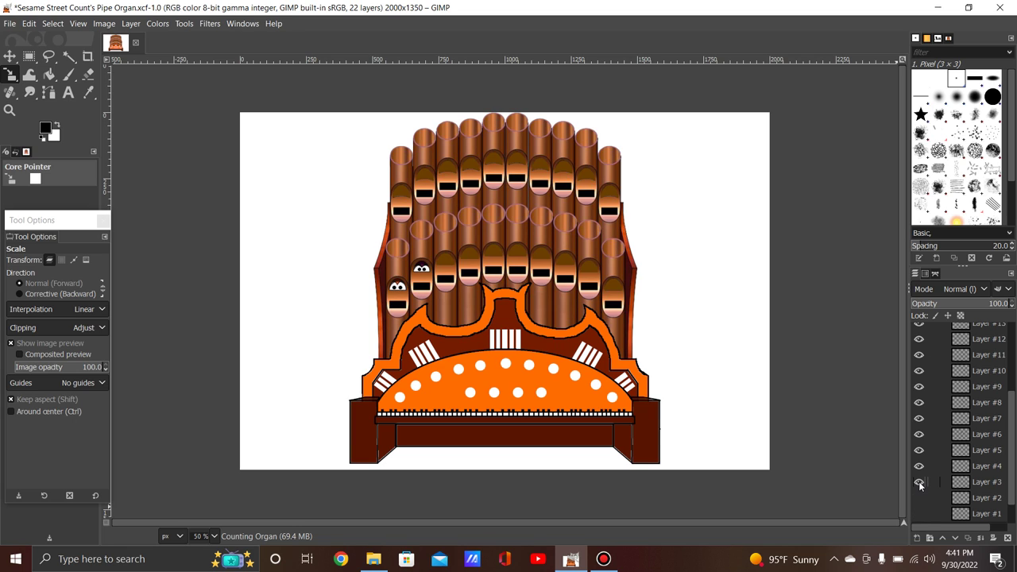
left_click(920, 482)
left_click(919, 467)
left_click(920, 451)
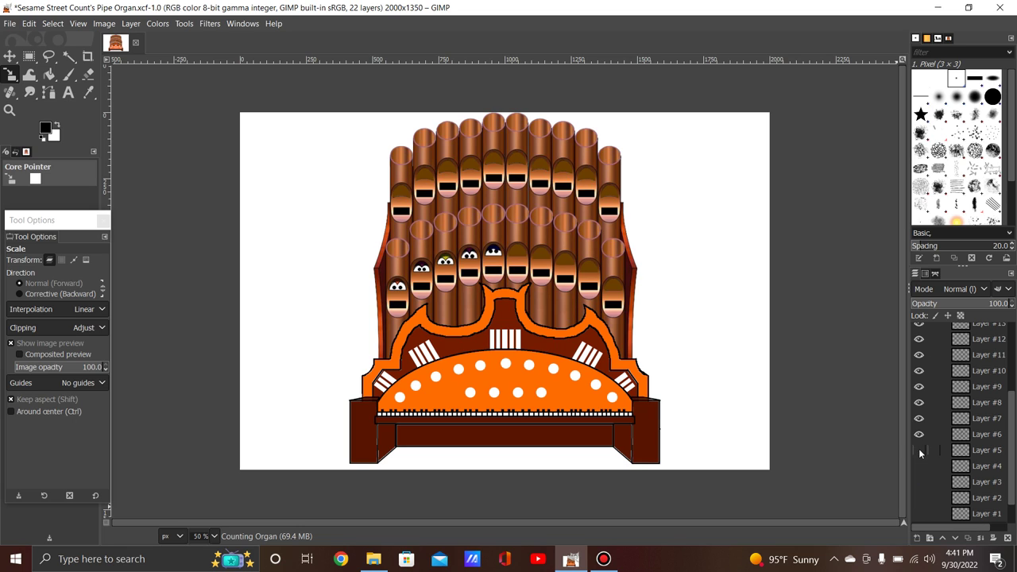
left_click(920, 435)
left_click(919, 419)
left_click(920, 403)
left_click(920, 388)
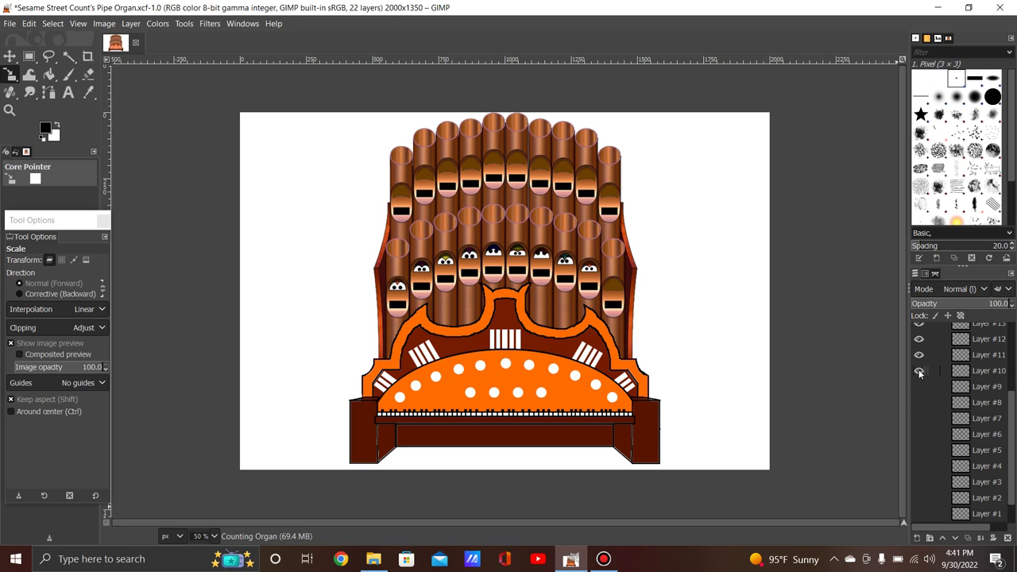
left_click(920, 372)
left_click(920, 355)
left_click(920, 340)
left_click_drag(918, 337, 919, 515)
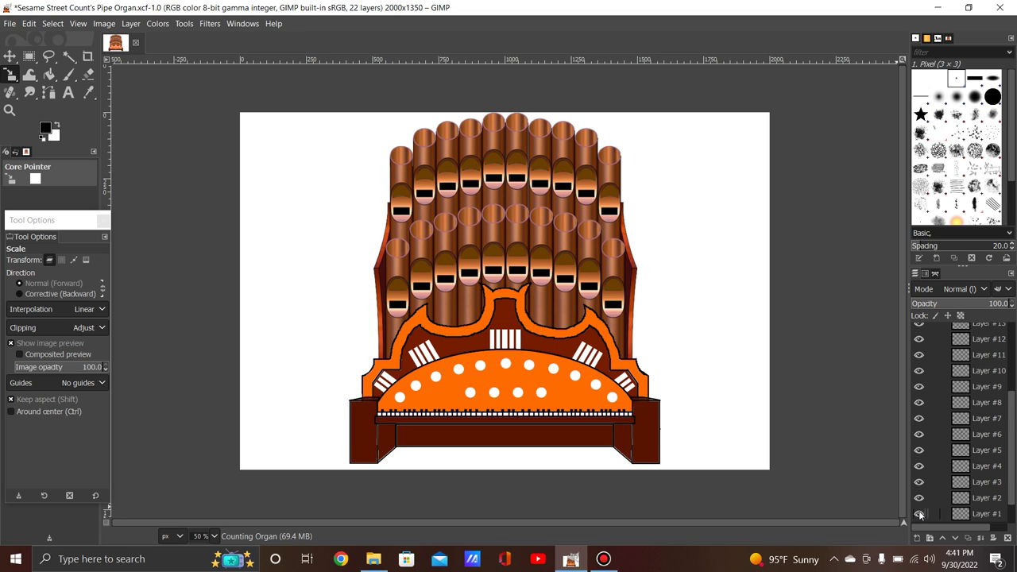
Step: Hide Layers #1–#10 to show faces across all lower pipes
left_click(919, 513)
left_click(920, 498)
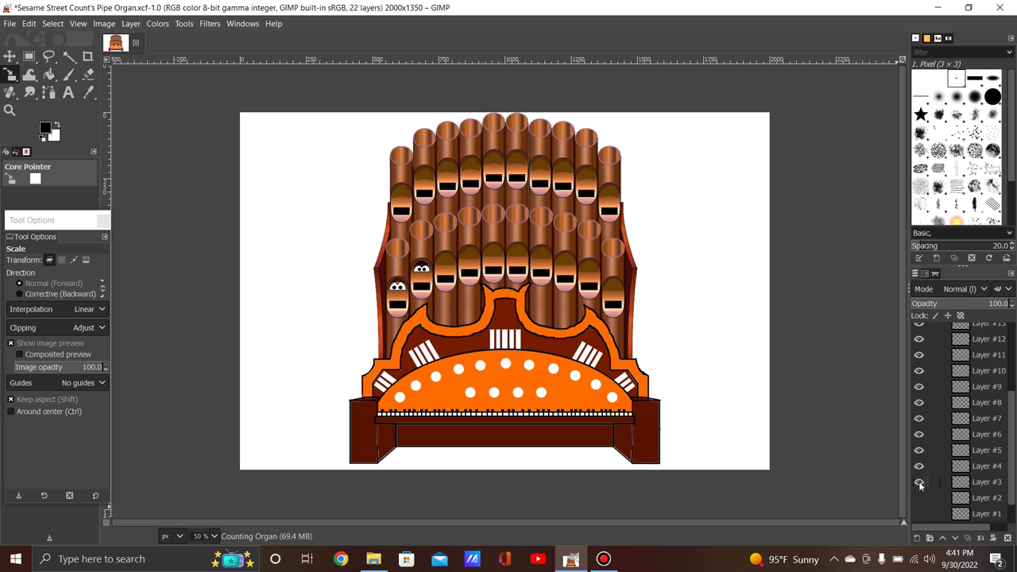
left_click(919, 482)
left_click(920, 467)
left_click(919, 450)
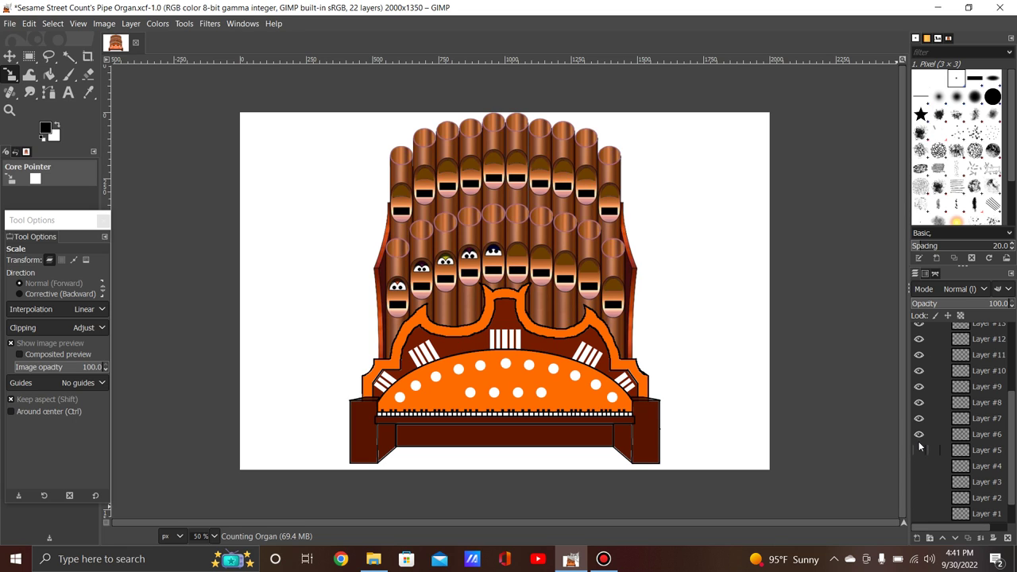
left_click(919, 435)
left_click(919, 419)
left_click(919, 403)
left_click(919, 387)
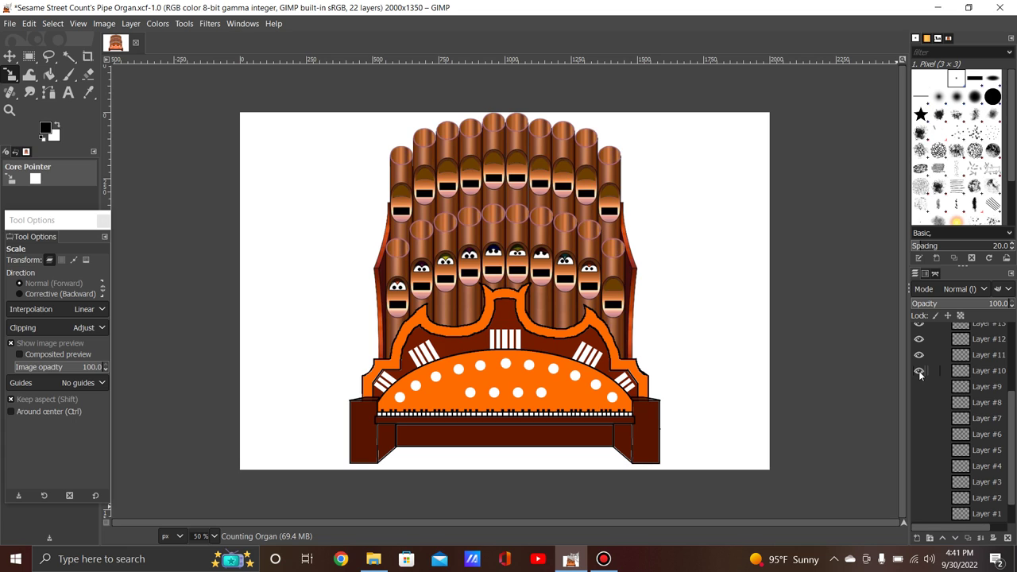
left_click(919, 371)
Step: Hide Layers #11–#13 for three upper-pipe faces, then re-show the hidden layers
scroll(919, 368, "up", 2)
left_click(919, 411)
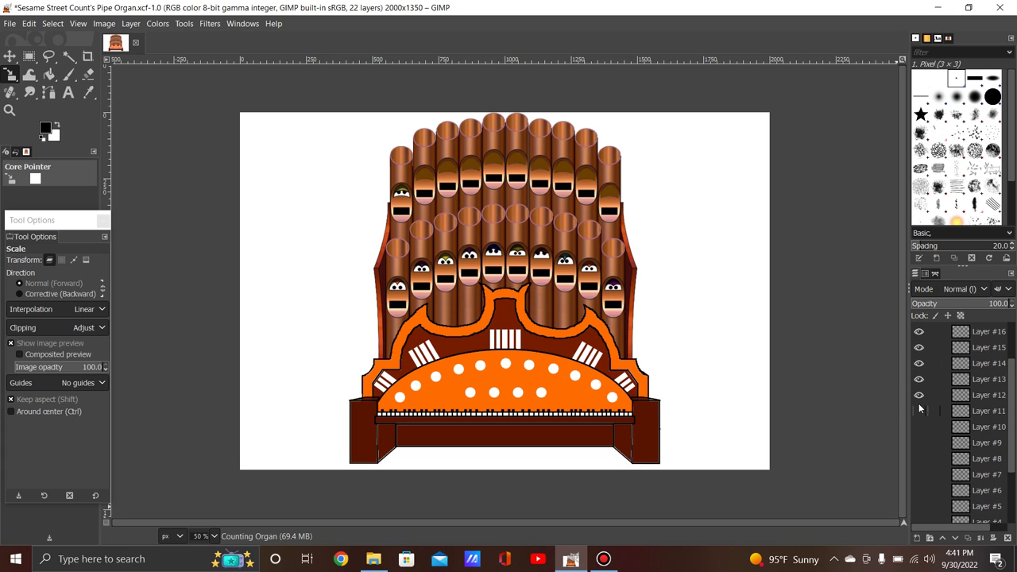
left_click(919, 395)
left_click(919, 379)
mouse_move(919, 379)
left_mouse_down()
mouse_move(922, 497)
mouse_move(921, 485)
left_mouse_up()
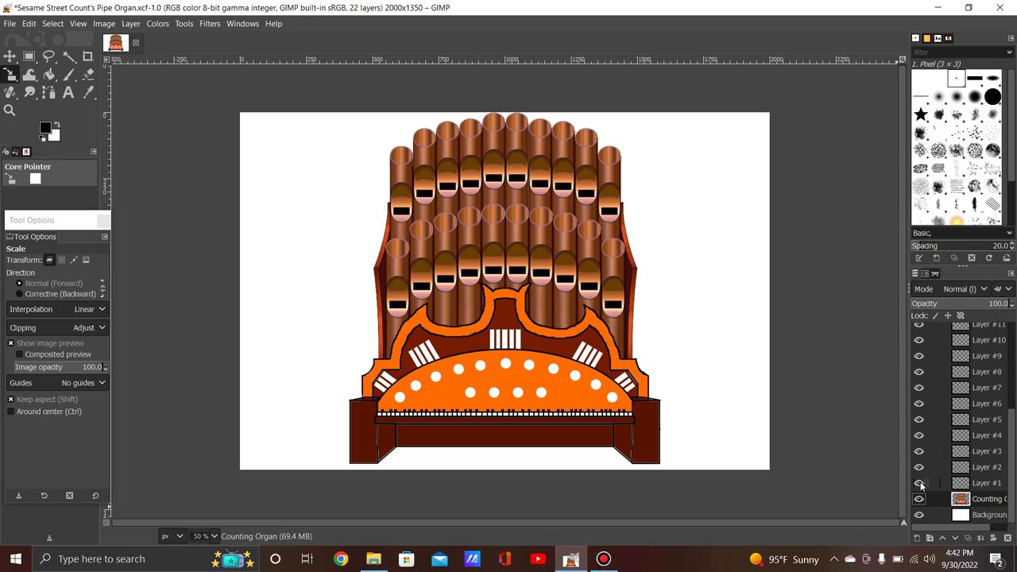
Step: Hide Layers #1–#10 to show faces along every lower pipe
scroll(921, 485, "up", 1)
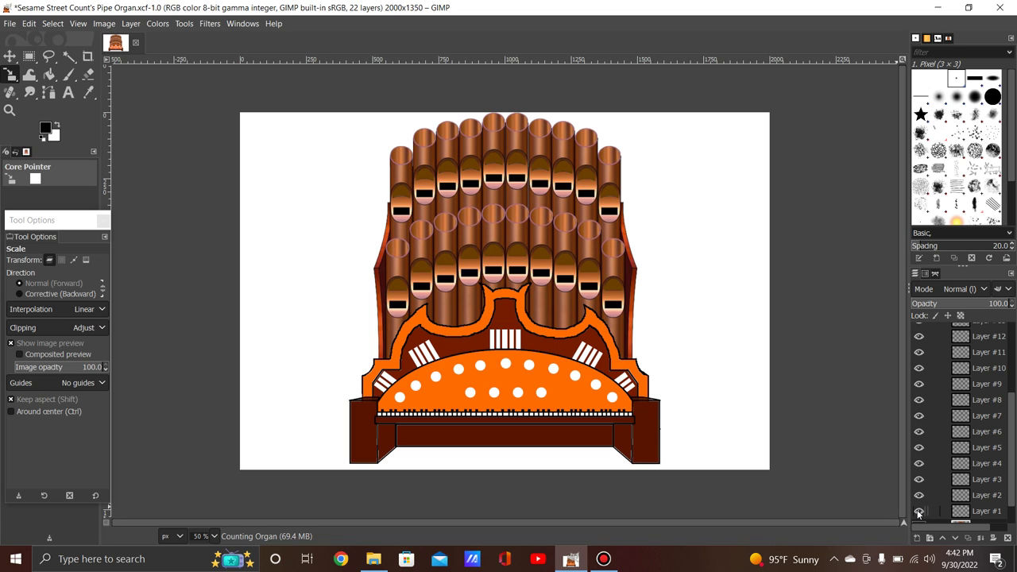
left_click(919, 511)
left_click(919, 496)
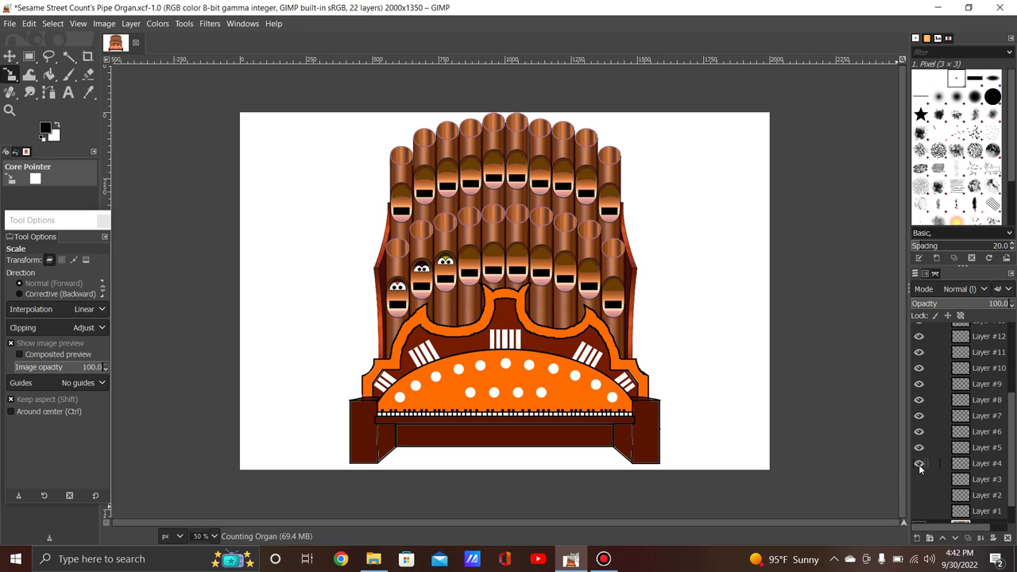
left_click(919, 464)
left_click(920, 448)
left_click(919, 433)
left_click(918, 416)
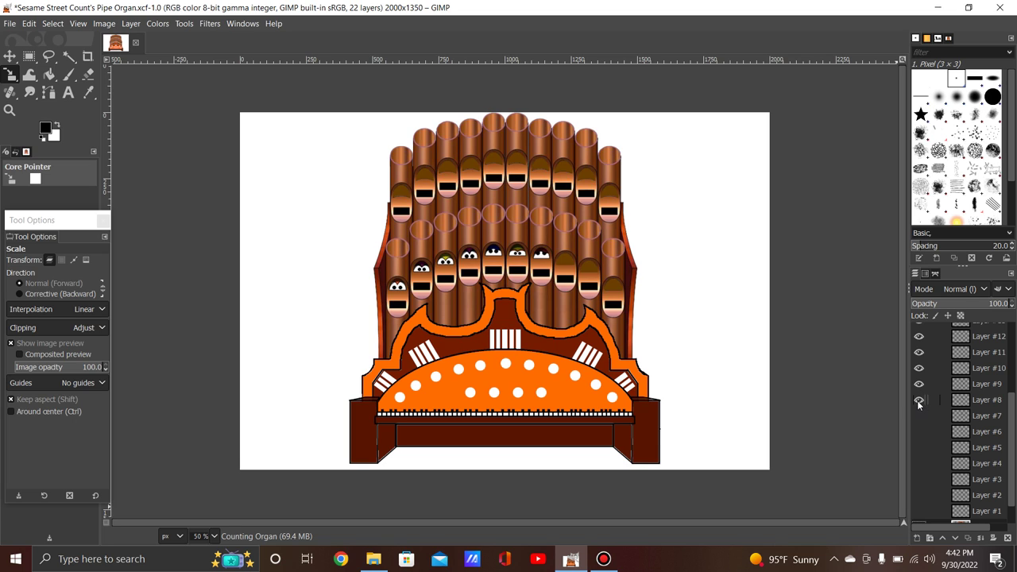
left_click(919, 402)
left_click(920, 385)
left_click(921, 369)
Step: Hide Layers #11–#14 to show faces on four upper-row pipes
scroll(921, 370, "up", 3)
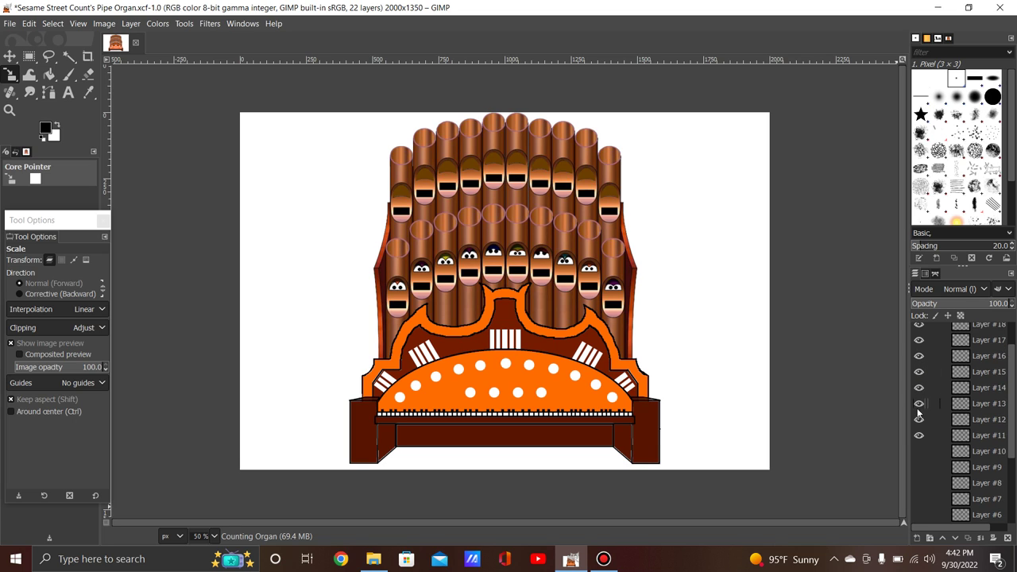
left_click(919, 435)
left_click(920, 419)
left_click(919, 404)
left_click(919, 389)
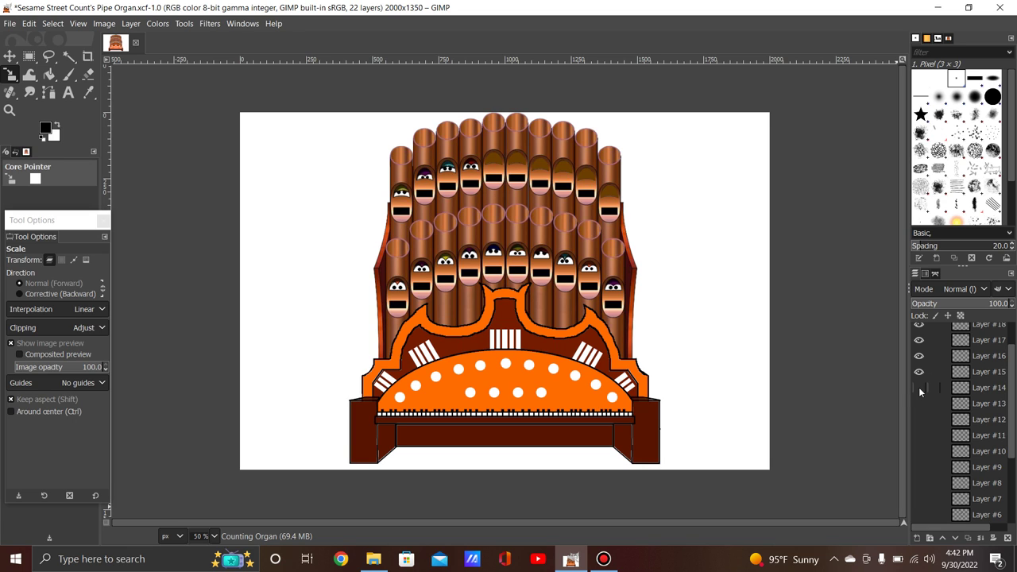
Step: Re-show Layers #14 down to #2 so the pipes are faceless again
left_click_drag(919, 387, 919, 457)
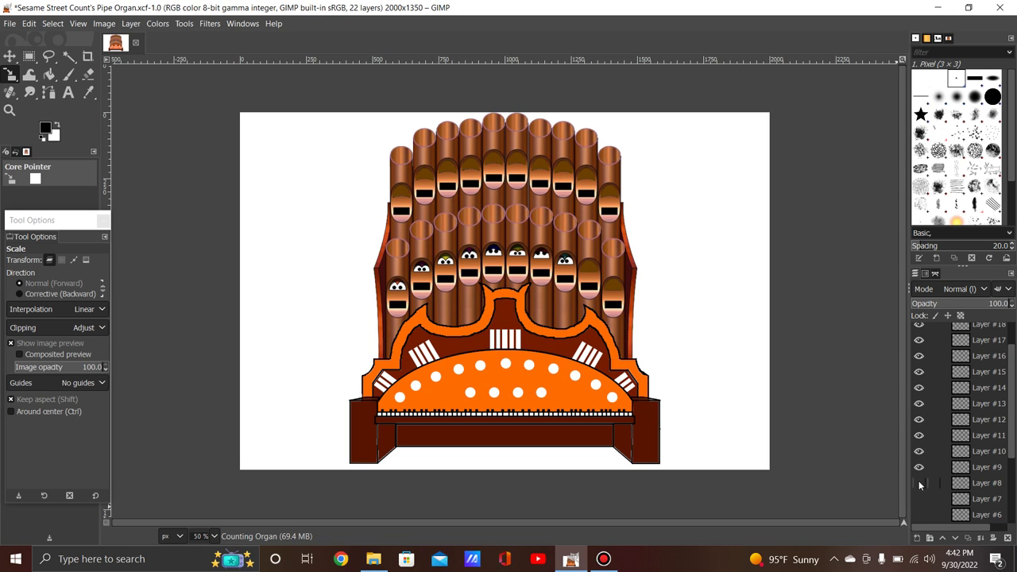
left_click_drag(918, 457, 919, 515)
scroll(930, 447, "down", 3)
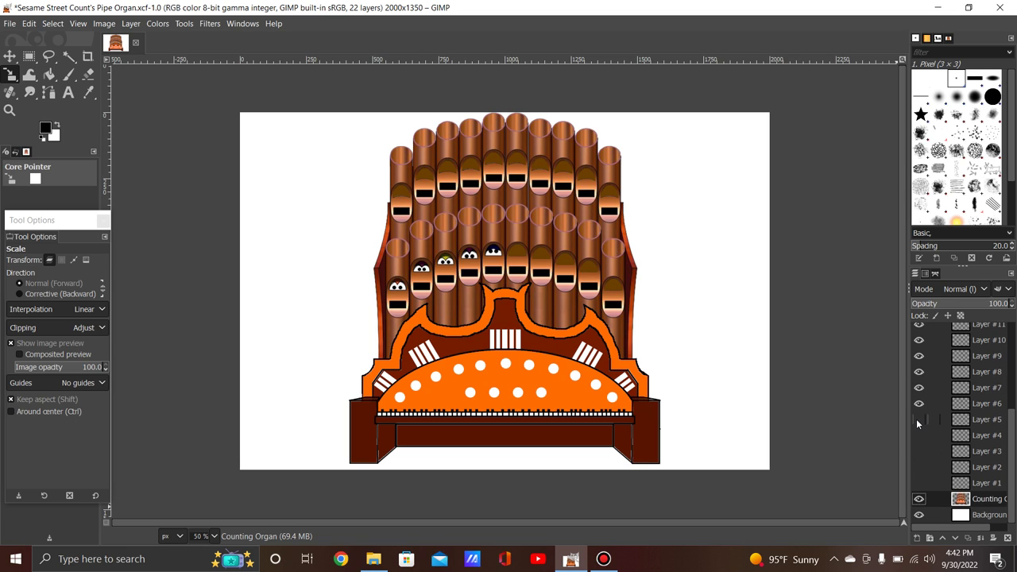
left_click_drag(917, 423, 918, 481)
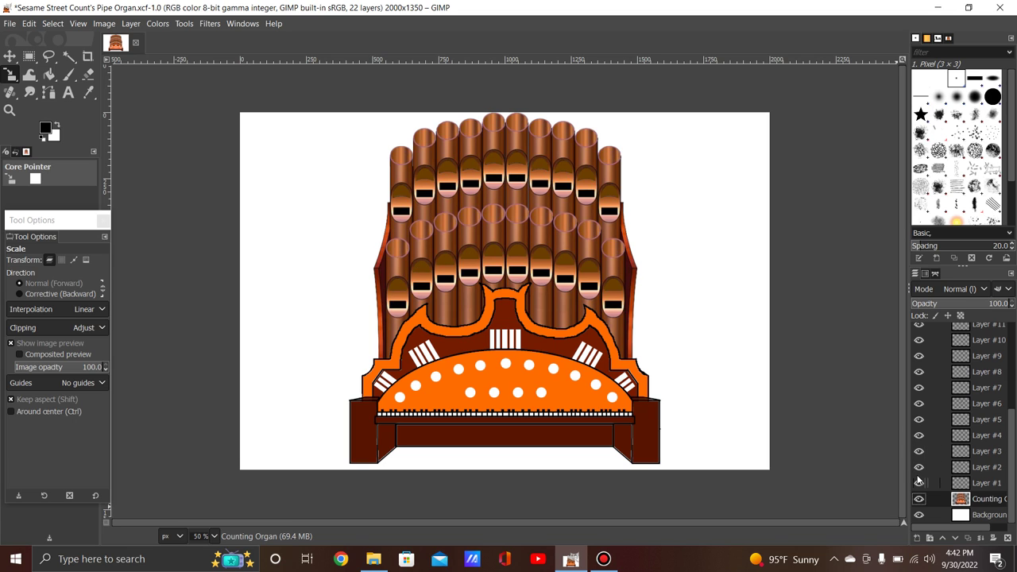
scroll(919, 485, "up", 1)
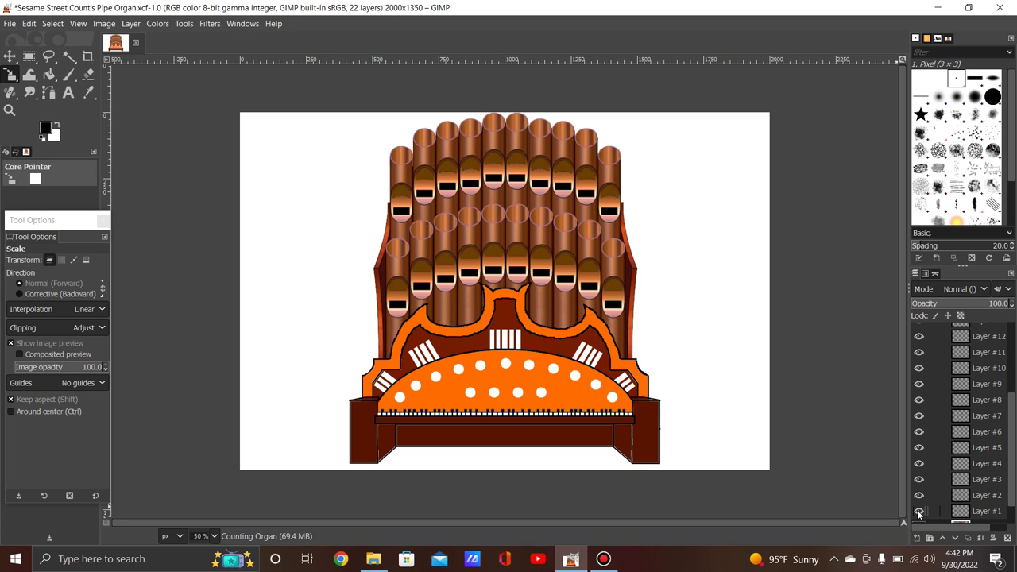
Step: Hide Layers #1 through #10 to reveal faces across all ten lower pipes
left_click(919, 512)
left_click(919, 496)
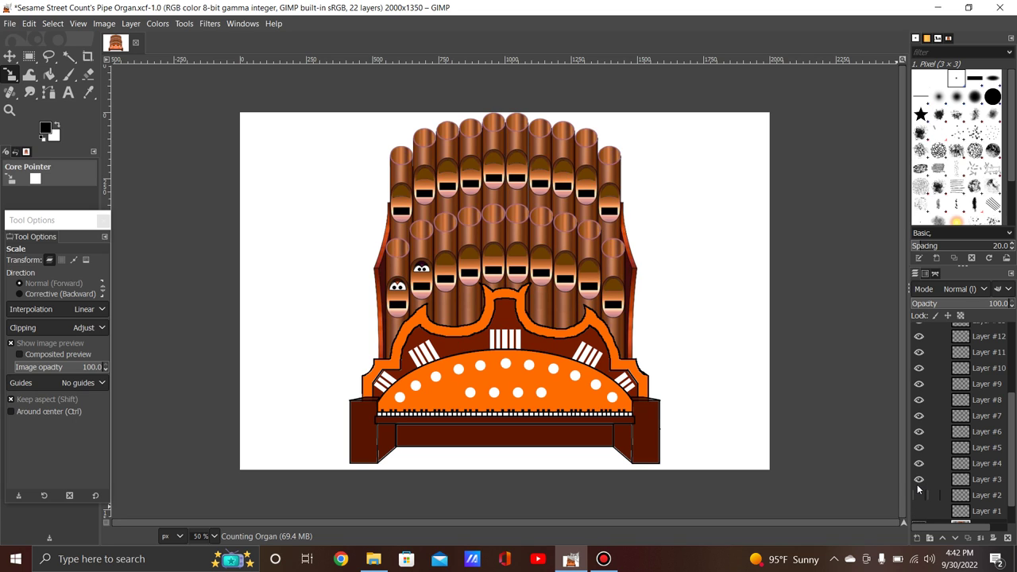
left_click(919, 480)
left_click(920, 464)
left_click(920, 448)
left_click(920, 433)
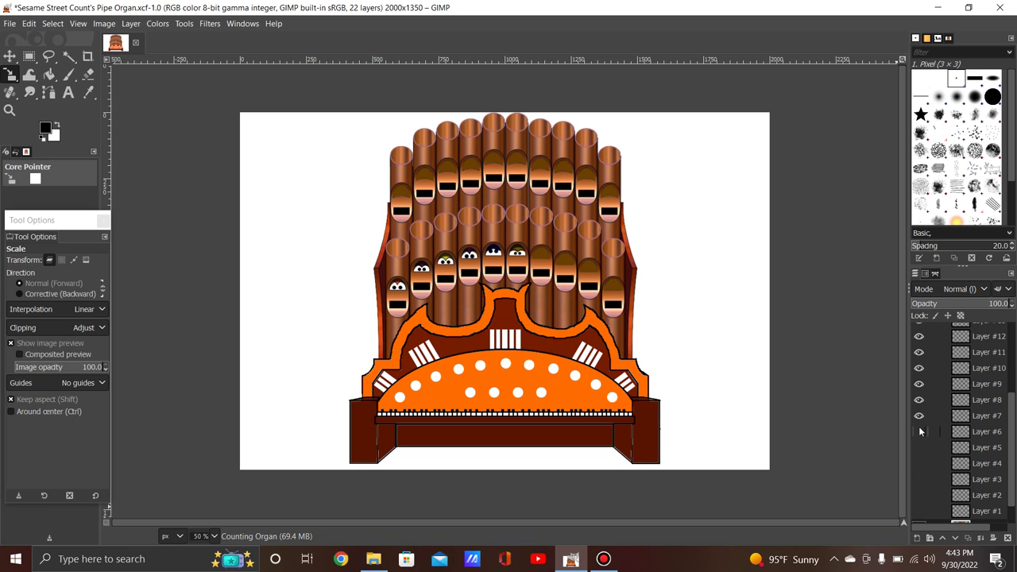
left_click(919, 417)
left_click(920, 401)
left_click(919, 385)
left_click(919, 370)
Step: Hide Layers #11 through #15 to reveal faces on the first five upper pipes
scroll(918, 371, "up", 3)
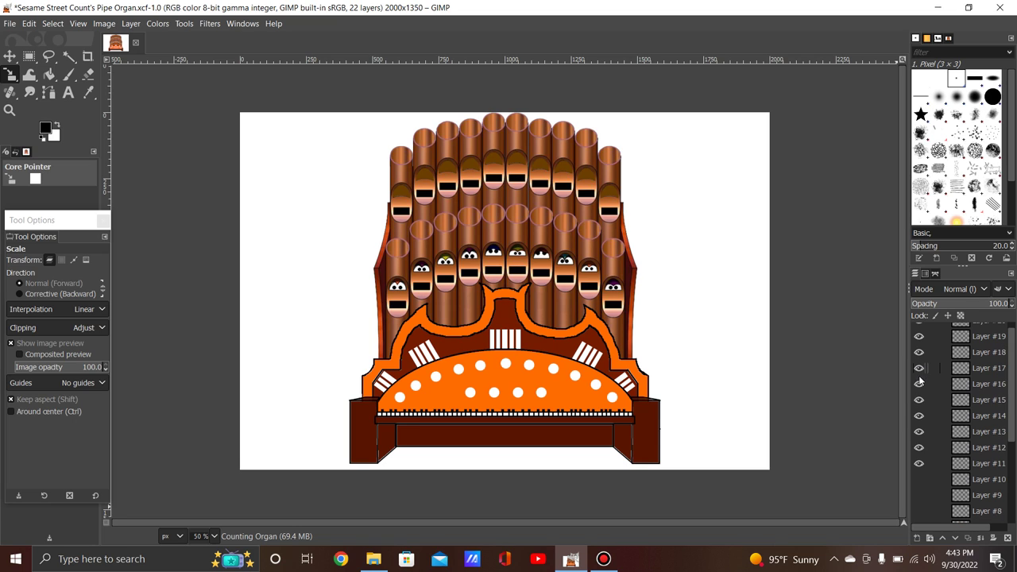
left_click(917, 464)
left_click(920, 448)
left_click(920, 432)
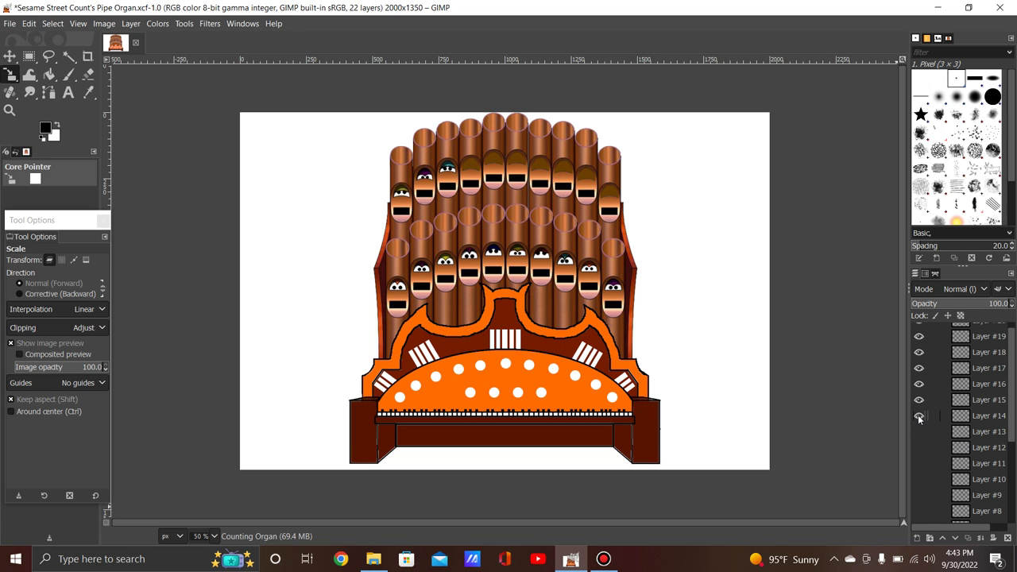
left_click(919, 416)
left_click(920, 400)
Step: Re-show Layers #15 down to #2 so every pipe is faceless
left_click_drag(919, 400, 918, 512)
scroll(919, 477, "down", 2)
scroll(919, 453, "down", 3)
left_click_drag(918, 390, 919, 483)
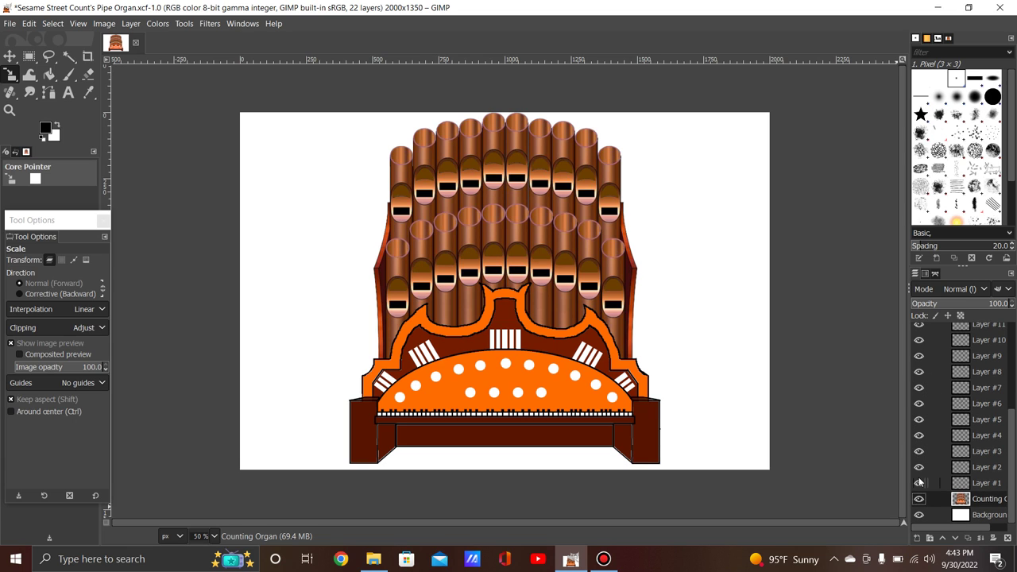
scroll(920, 479, "up", 1)
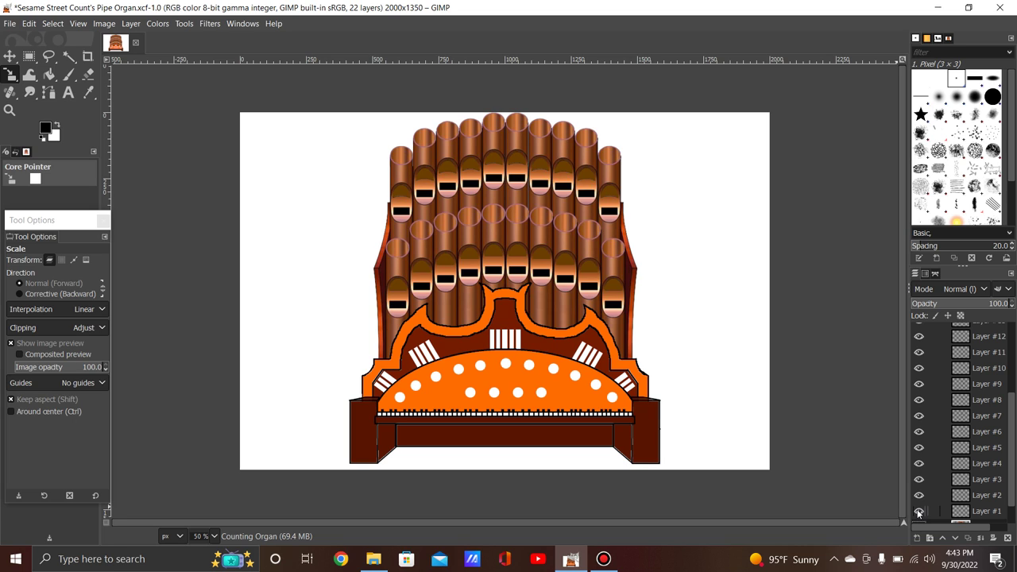
Step: Hide Layers #1 through #10 to reveal faces on every lower pipe
left_click(919, 511)
left_click(919, 495)
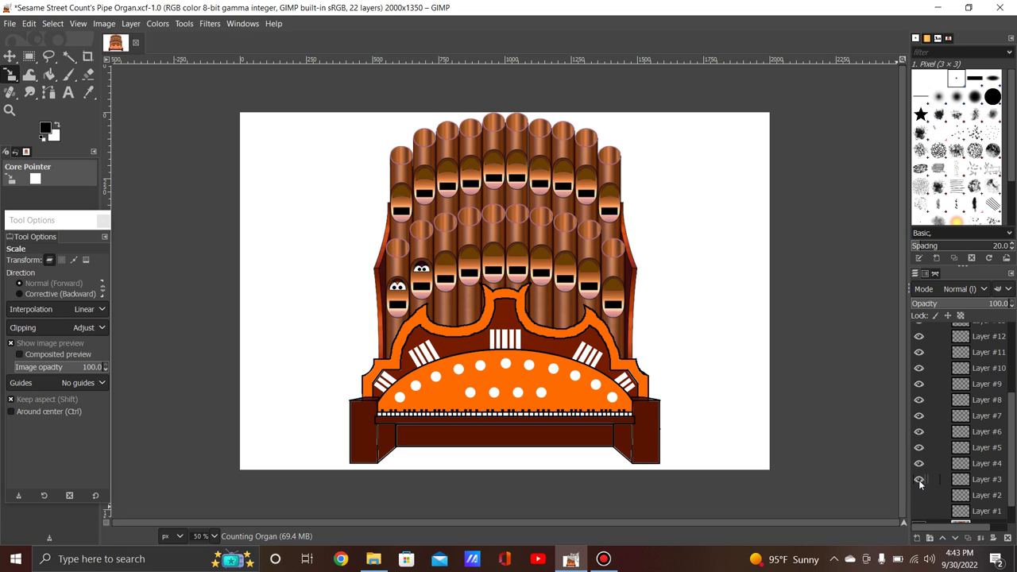
left_click(919, 480)
left_click(919, 465)
left_click(919, 449)
left_click(918, 433)
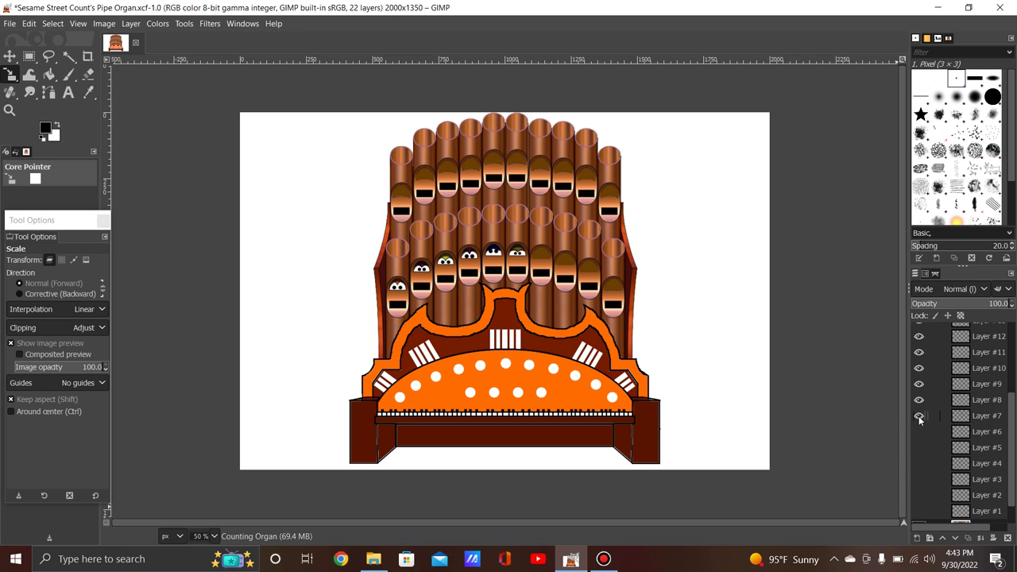
left_click(919, 417)
left_click(919, 399)
left_click(919, 385)
left_click(919, 370)
Step: Hide Layers #11 through #16 to reveal faces on the first six upper pipes
scroll(919, 370, "up", 3)
left_click(919, 434)
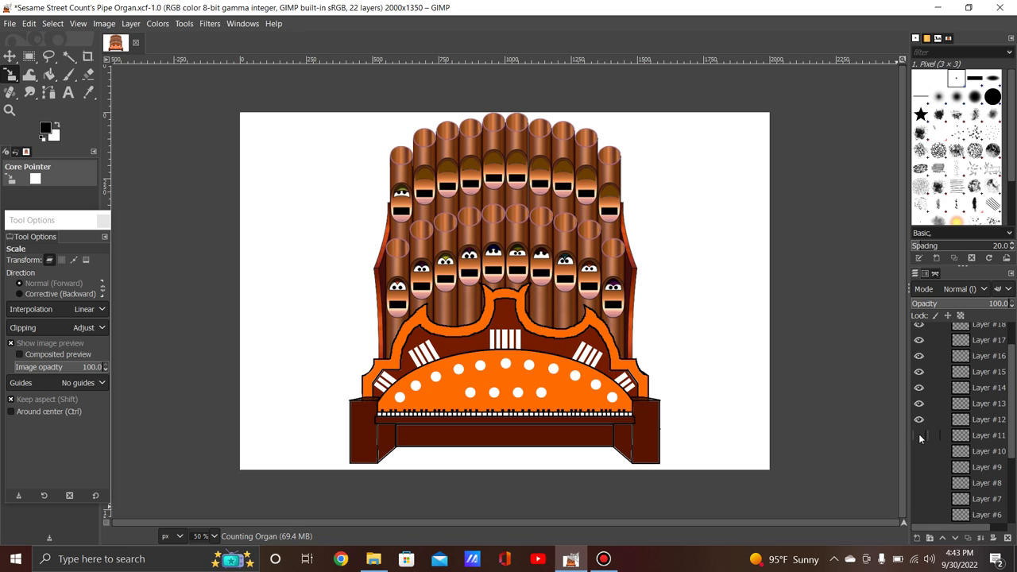
left_click(919, 419)
left_click(919, 404)
left_click(918, 388)
left_click(918, 372)
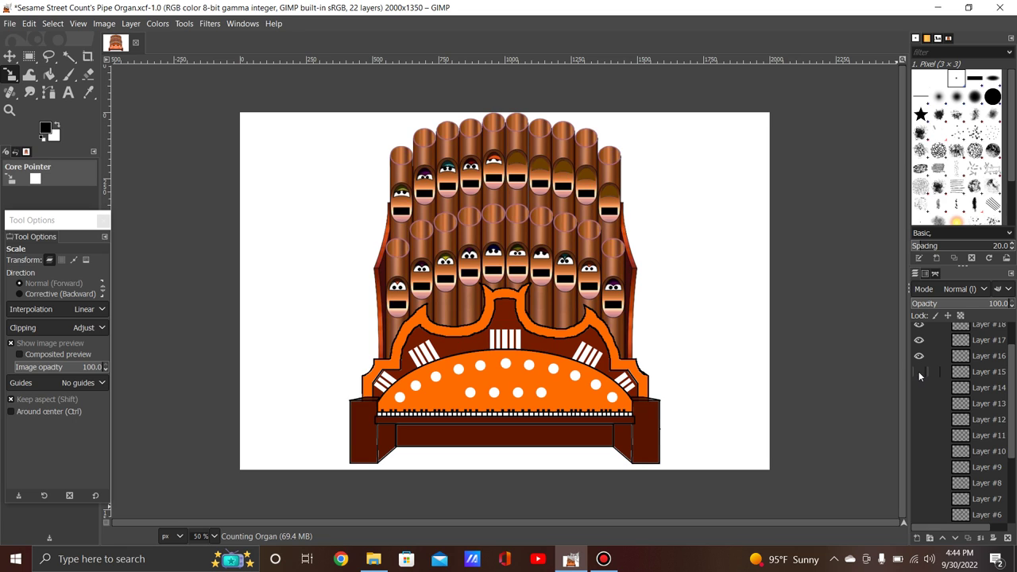
left_click(919, 356)
Step: Re-show Layers #16 down to #1, then hide Layers #1 and #2 to reveal two faces
left_click_drag(919, 357, 925, 467)
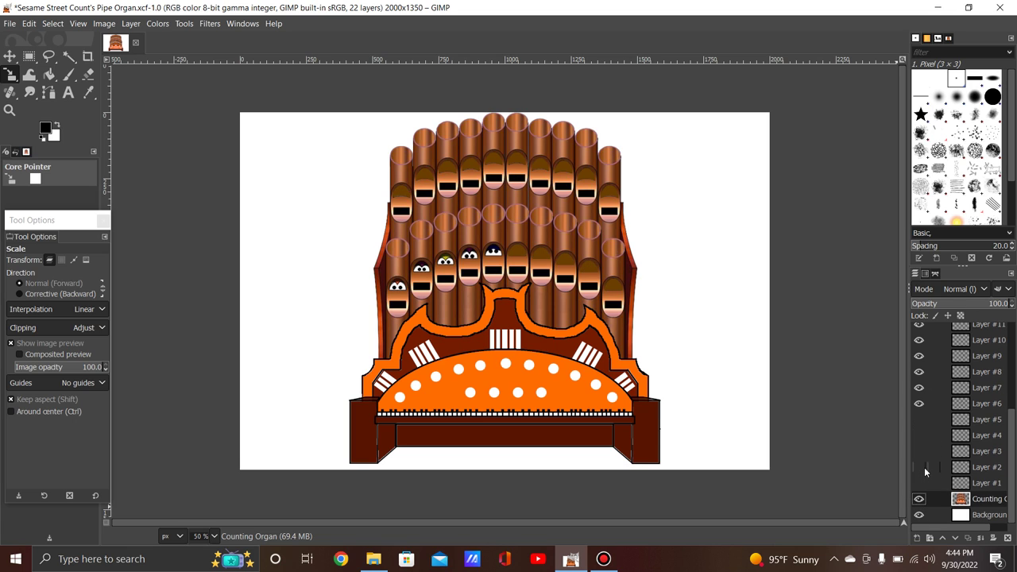
left_click_drag(918, 427, 918, 485)
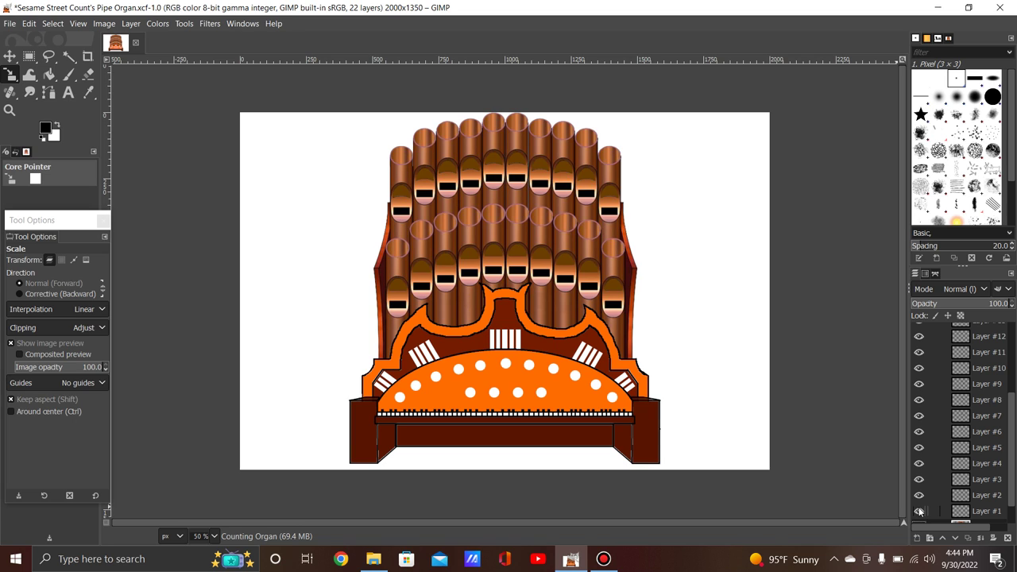
left_click(919, 512)
Step: Hide Layers #3 through #10 to reveal the remaining lower-pipe faces
left_click(920, 479)
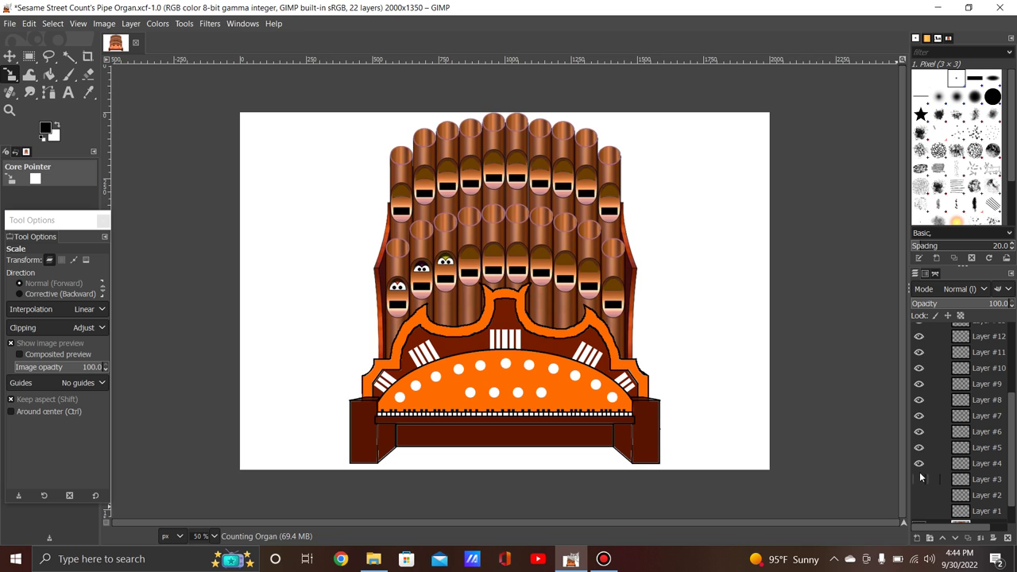
left_click(920, 463)
left_click(919, 448)
left_click(919, 431)
left_click(919, 416)
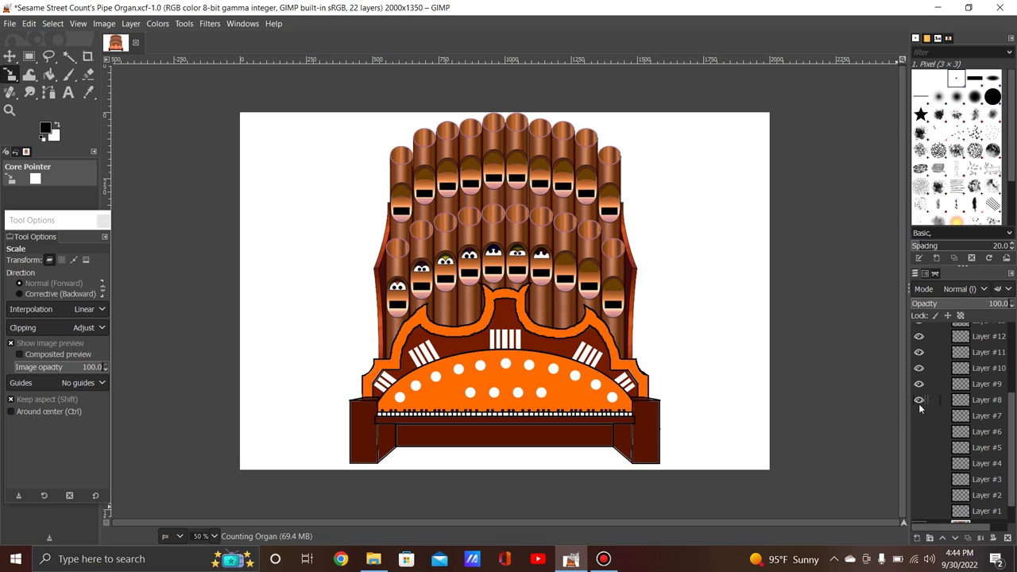
left_click(919, 400)
left_click(919, 384)
left_click(919, 368)
Step: Hide Layers #11 through #17 to reveal faces on the upper-row pipes
scroll(919, 405, "up", 3)
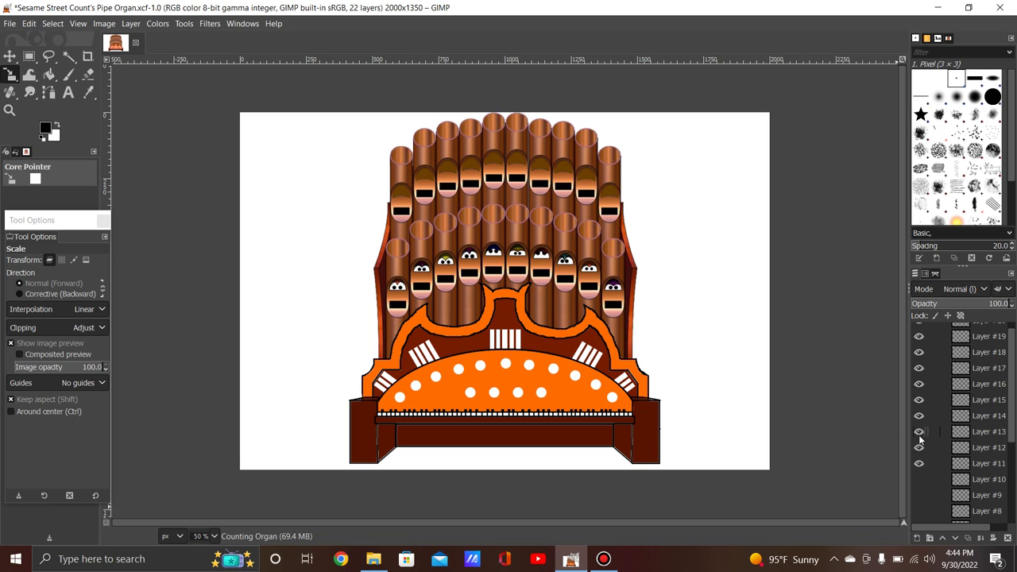
left_click(920, 463)
left_click(920, 448)
left_click(919, 431)
left_click(920, 415)
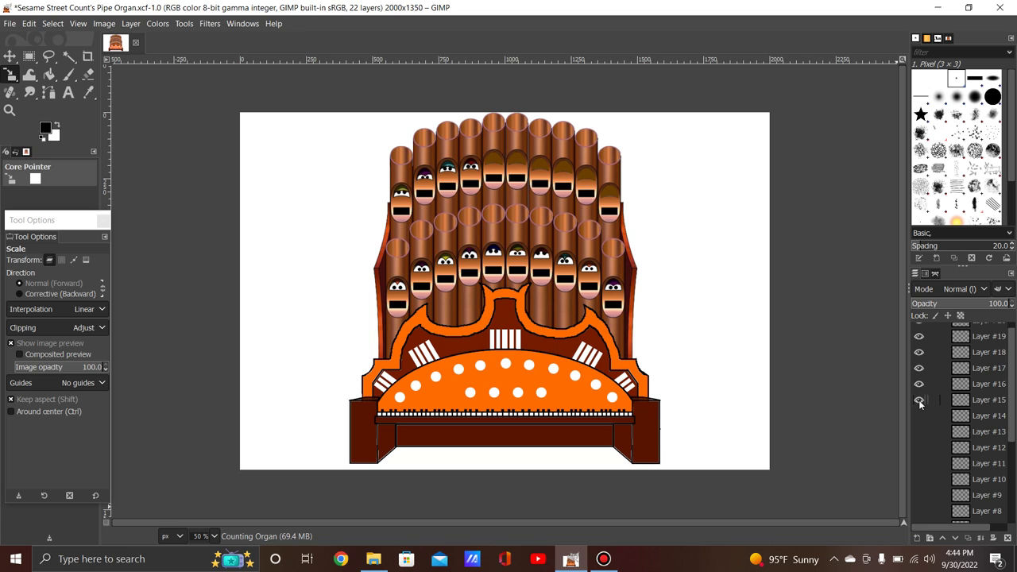
left_click(919, 400)
left_click(919, 385)
left_click(919, 368)
Step: Re-show Layers #17 down to #3, covering every upper and lower face
left_click_drag(918, 368, 918, 457)
left_click_drag(917, 469, 921, 484)
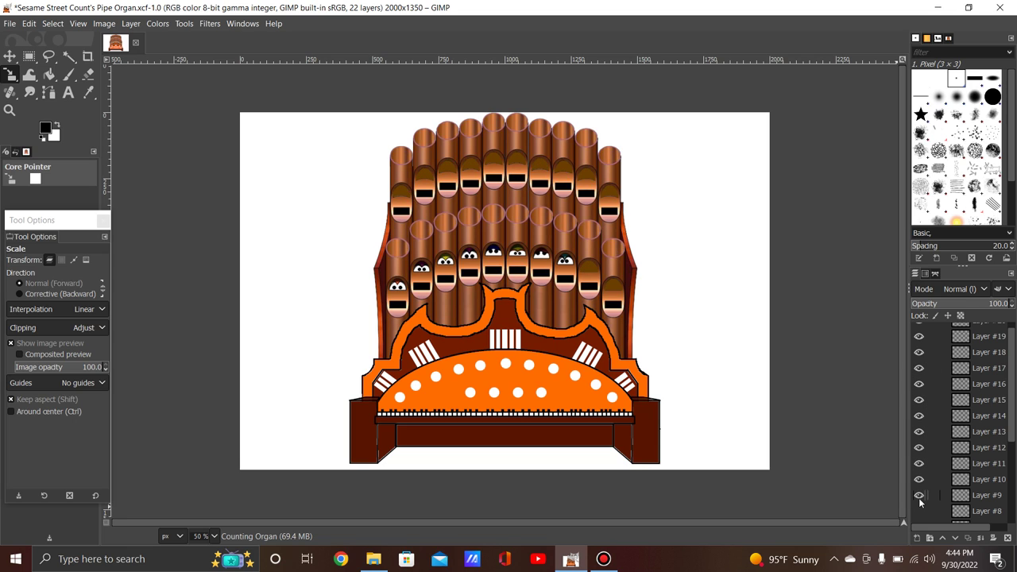
scroll(920, 484, "down", 5)
left_click_drag(919, 385, 920, 483)
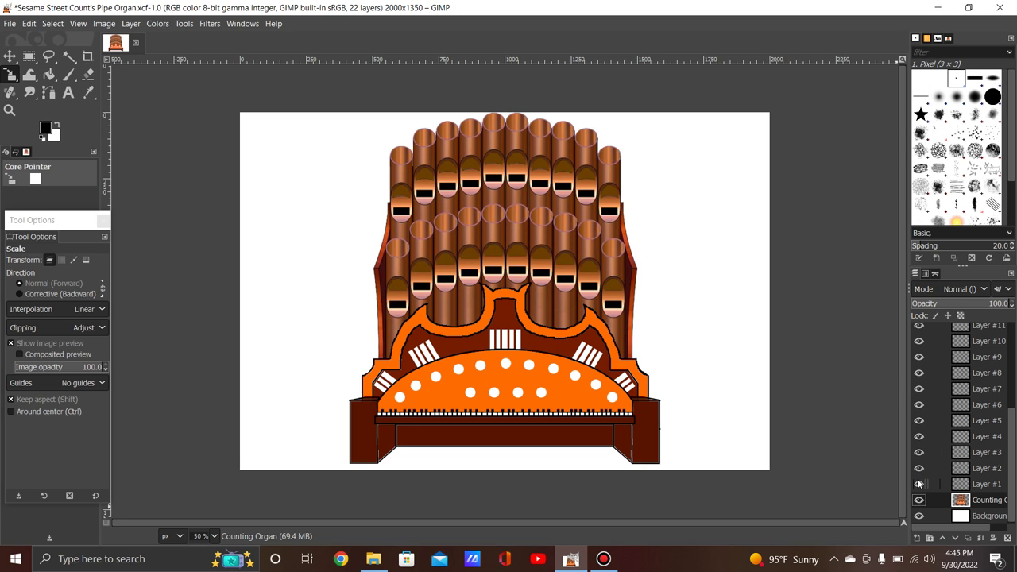
scroll(920, 484, "up", 1)
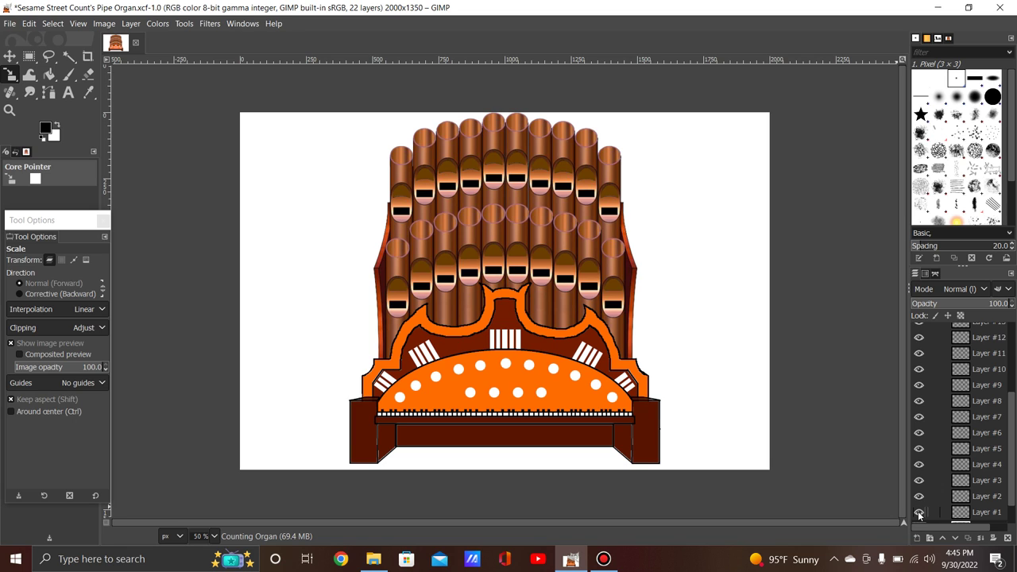
Step: Hide Layers #1 through #10 to reveal faces on all lower pipes
left_click(920, 512)
left_click(920, 497)
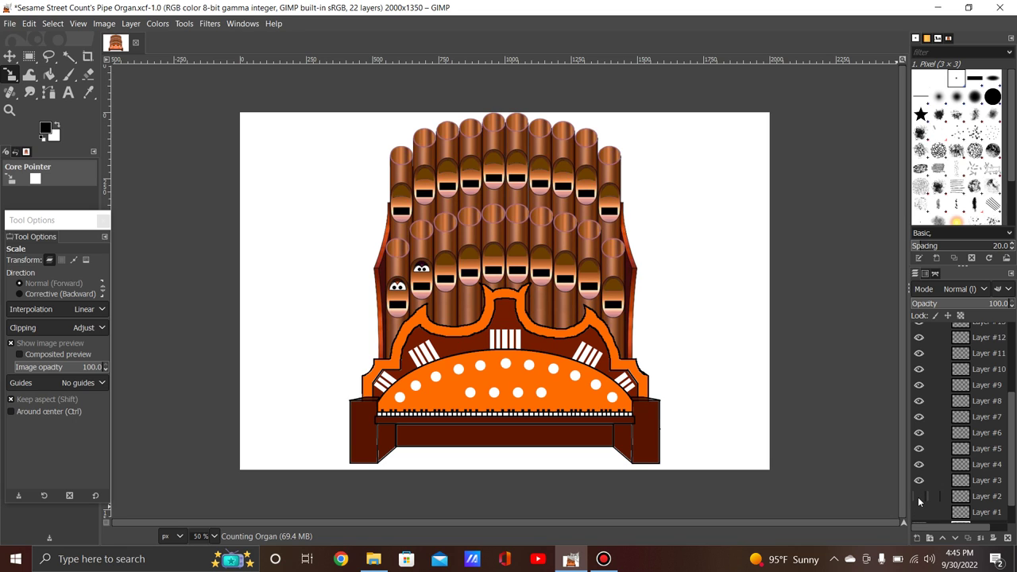
left_click(920, 481)
left_click(920, 465)
left_click(919, 449)
left_click(920, 433)
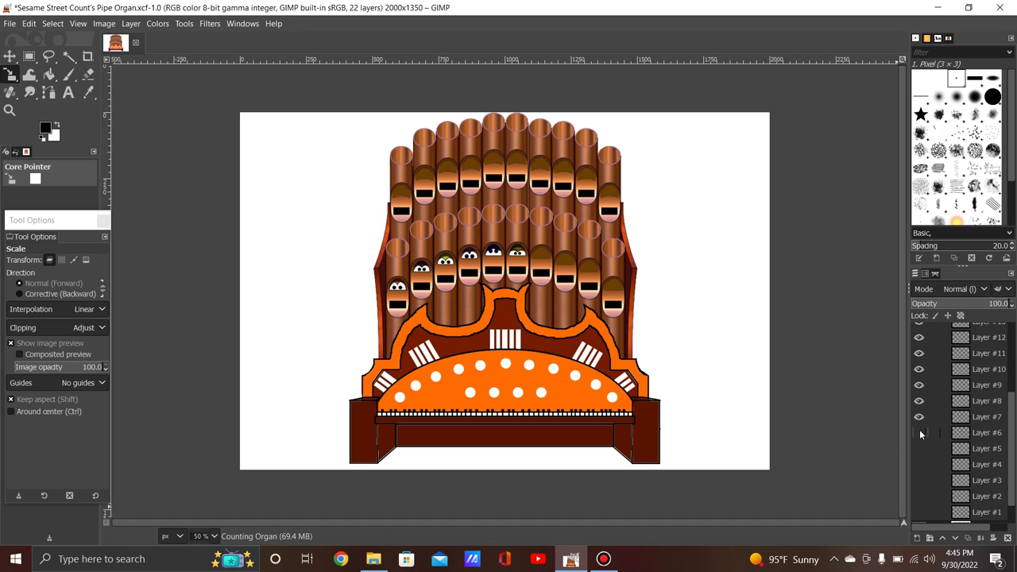
left_click(920, 417)
left_click(920, 401)
left_click(920, 385)
left_click(920, 369)
Step: Hide Layers #11 through #18 to reveal faces on eight upper pipes
scroll(918, 379, "up", 2)
scroll(919, 379, "up", 1)
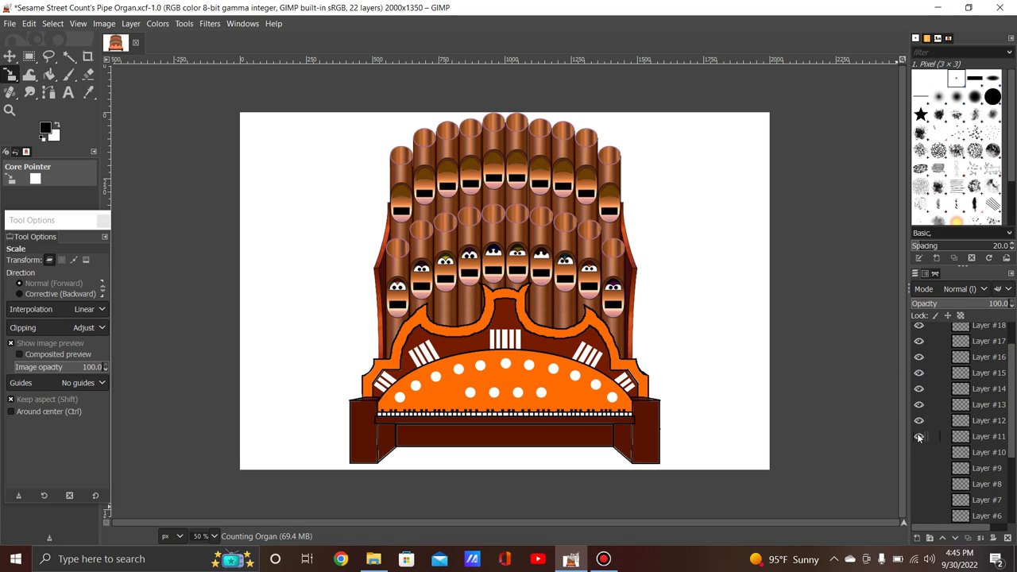
left_click(919, 437)
left_click(920, 420)
left_click(919, 404)
left_click(919, 388)
scroll(919, 388, "up", 1)
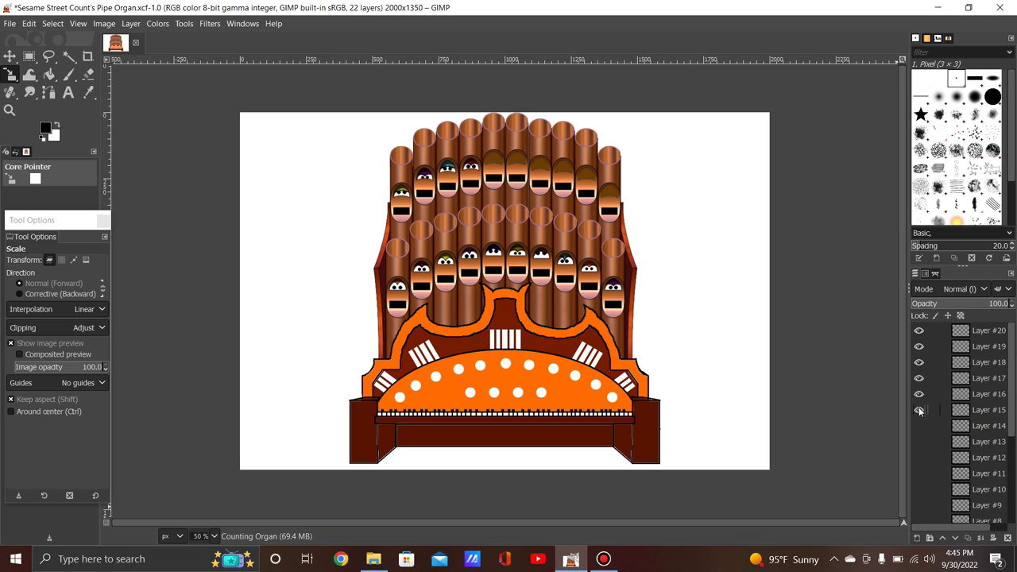
left_click(919, 410)
left_click(919, 395)
left_click(919, 379)
left_click(919, 364)
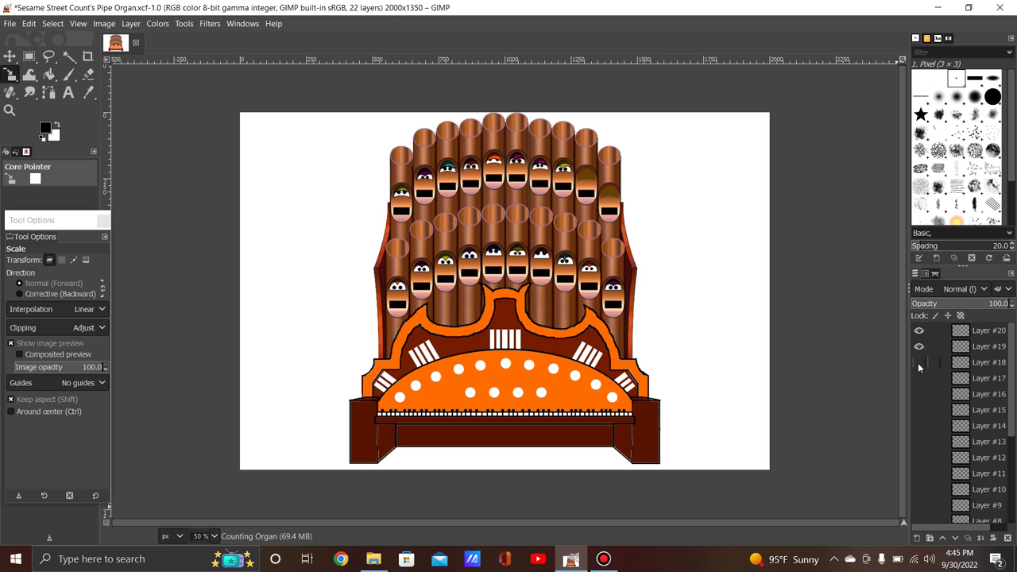
Step: Re-show Layers #18 down through the lower layers, covering the pipe faces
left_click_drag(918, 363, 919, 493)
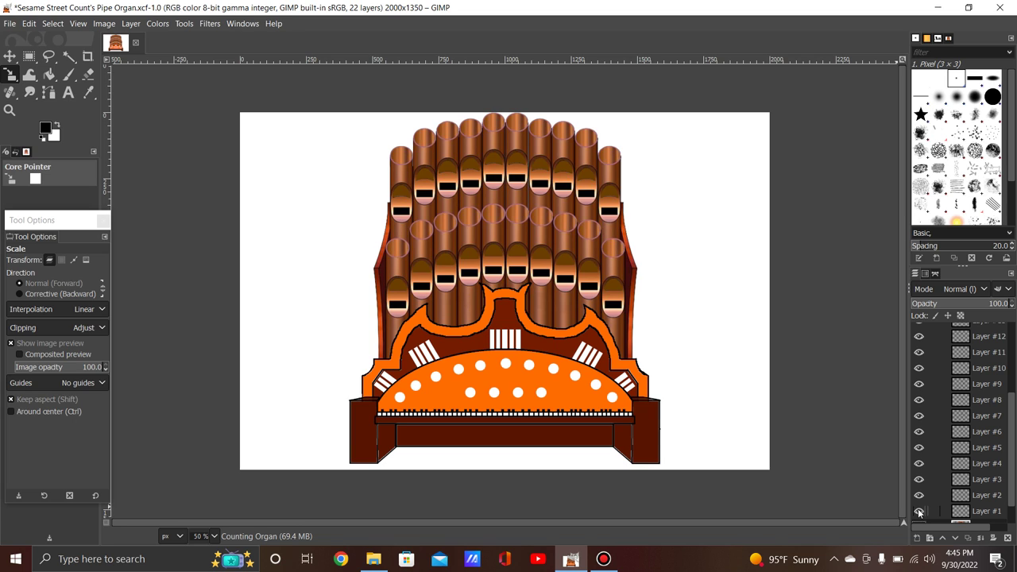
Step: Hide Layers #1 through #10 to reveal every lower-pipe face
left_click(919, 511)
left_click(919, 495)
left_click(919, 479)
left_click(919, 465)
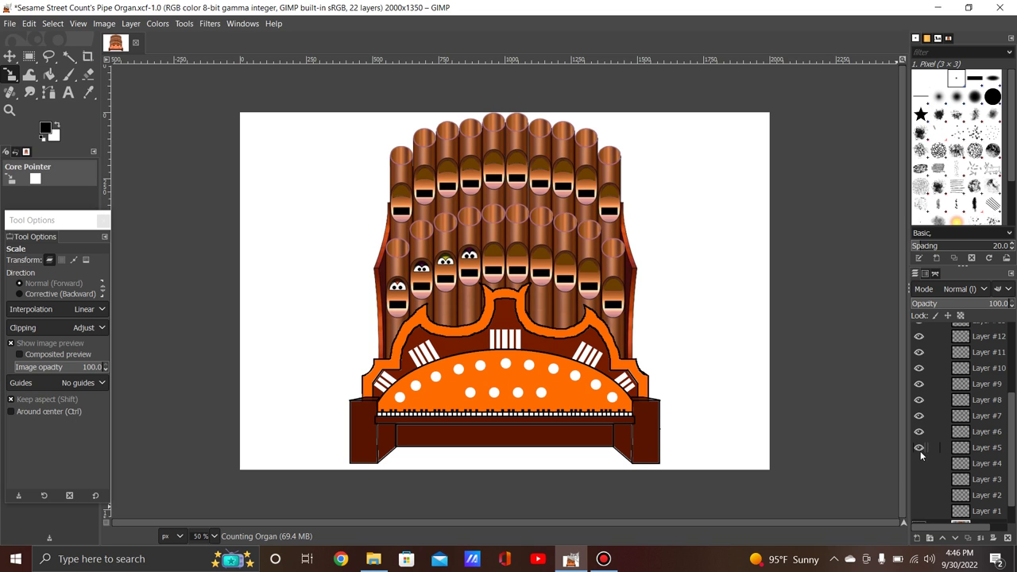
left_click(920, 449)
left_click(919, 432)
left_click(919, 417)
left_click(919, 400)
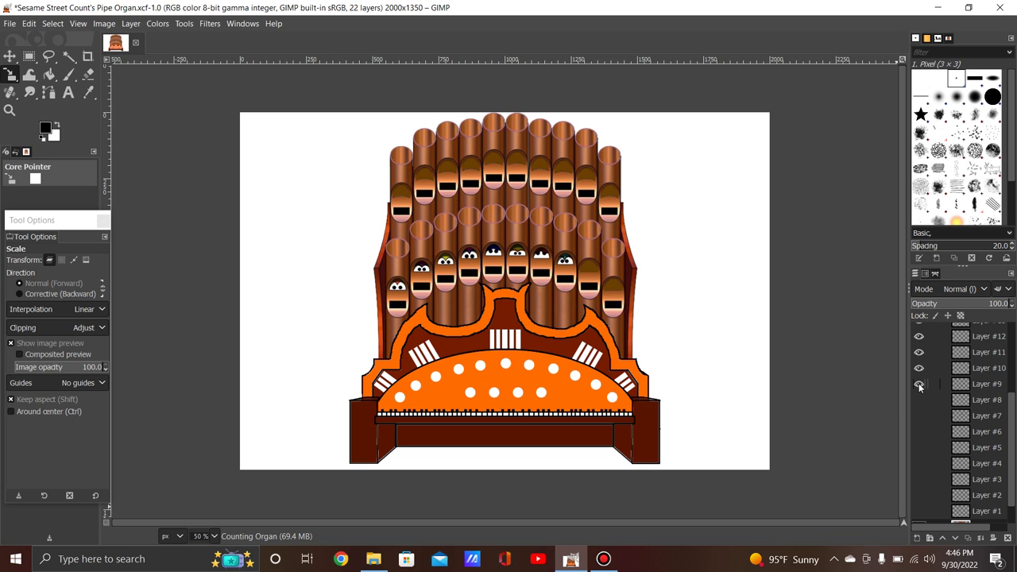
left_click(919, 384)
left_click(919, 367)
Step: Hide Layers #11 through #19 to reveal faces on nine upper pipes
scroll(920, 406, "up", 3)
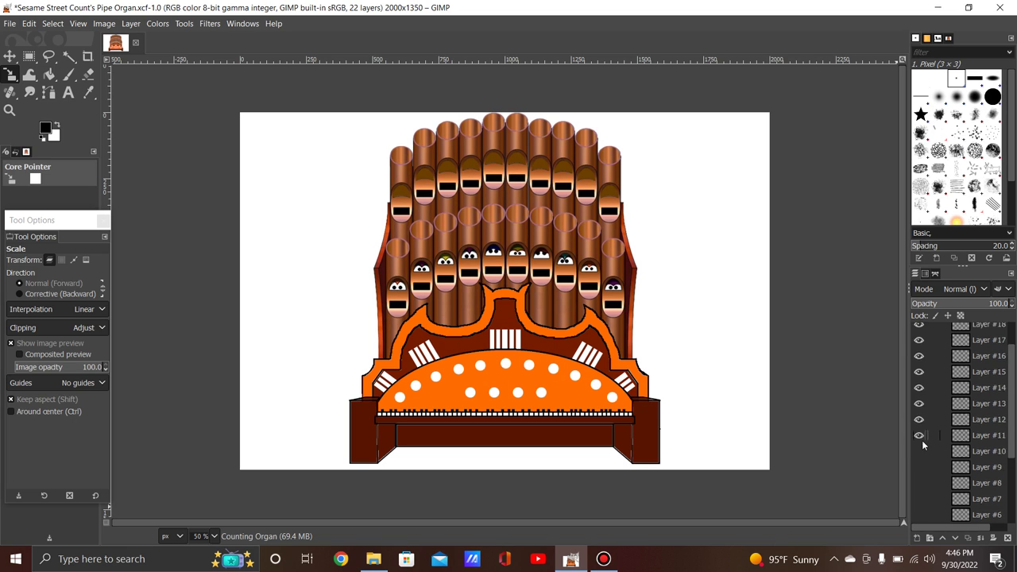
left_click(921, 461)
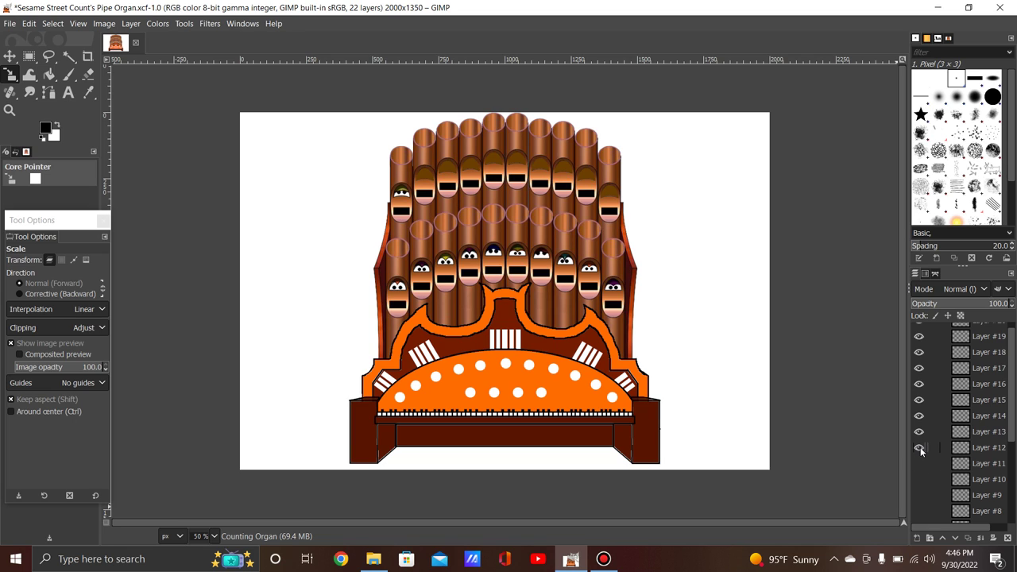
left_click(920, 448)
left_click(919, 431)
left_click(919, 416)
left_click(919, 401)
left_click(919, 384)
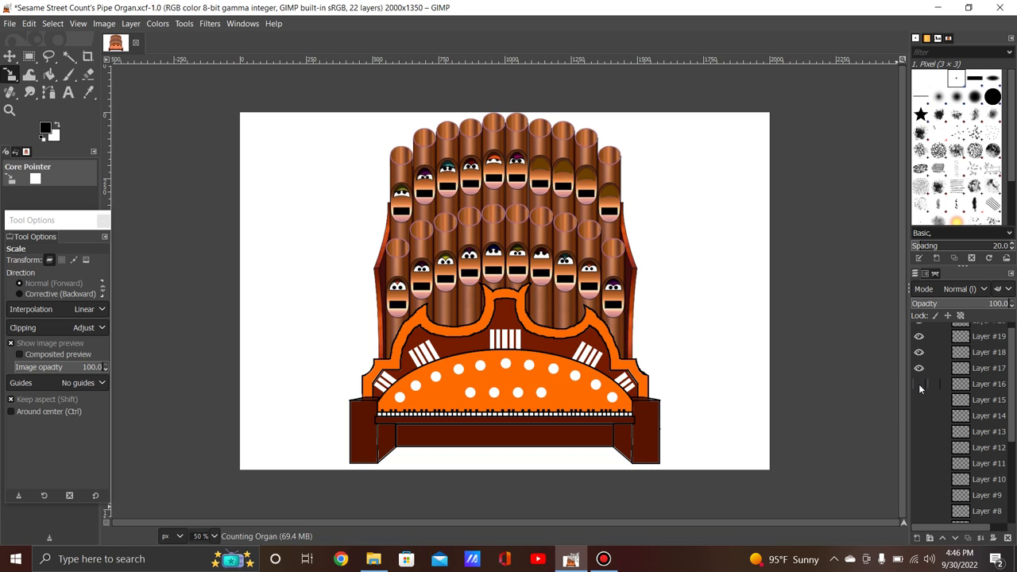
left_click(919, 369)
scroll(918, 412, "up", 1)
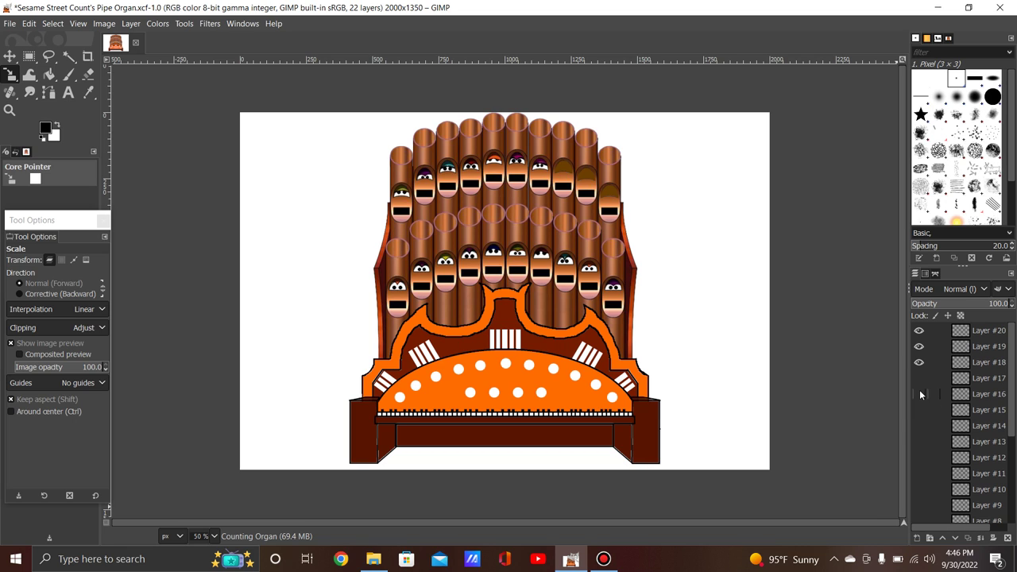
left_click(920, 362)
left_click(919, 346)
Step: Re-show Layers #19 down to #1, including Layer #7, so no faces remain
left_click_drag(919, 346, 922, 518)
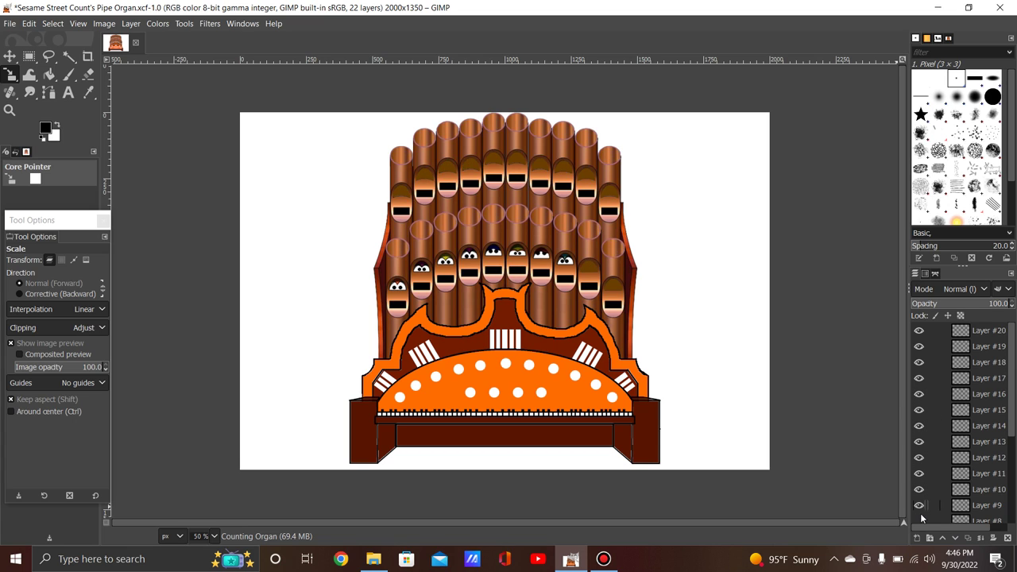
scroll(921, 469, "down", 5)
left_click(919, 393)
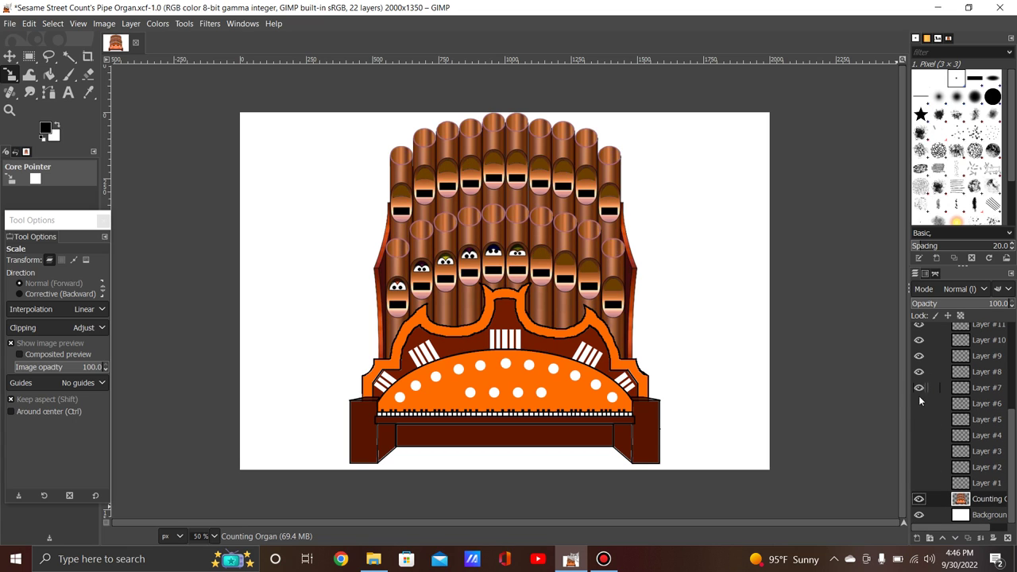
left_click_drag(921, 401, 921, 485)
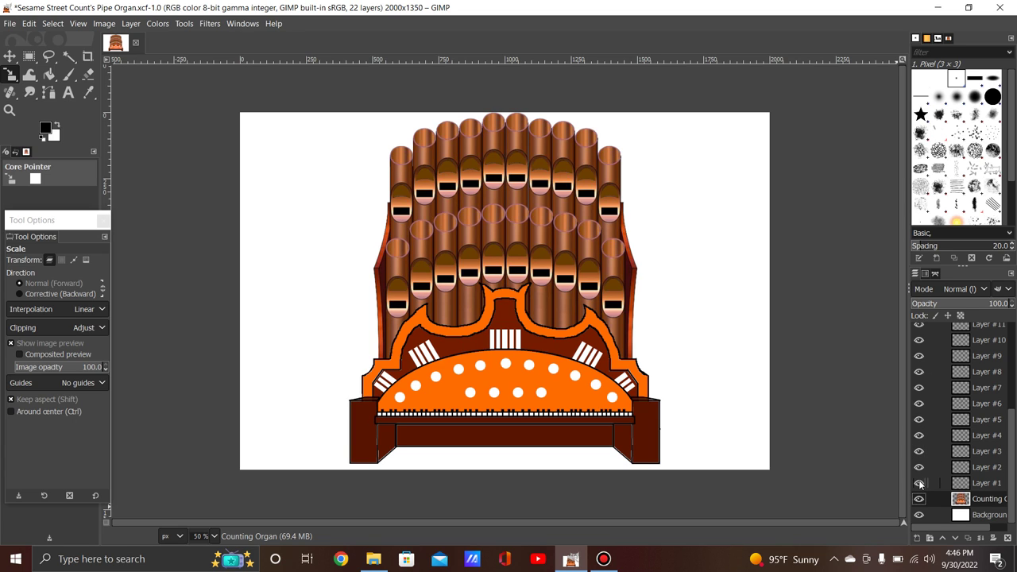
scroll(922, 481, "up", 1)
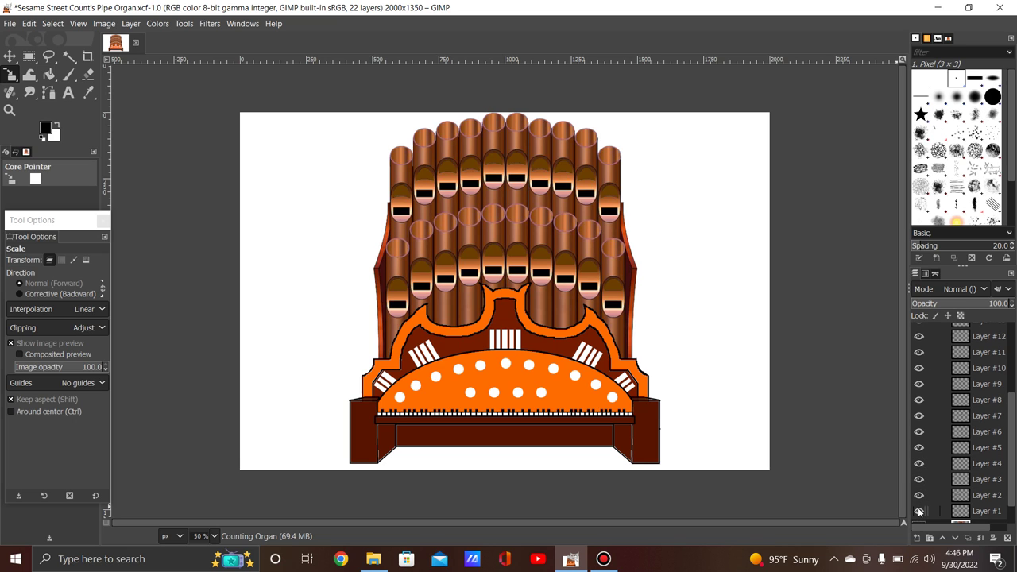
Step: Hide Layers #1 through #10 to reveal faces on all ten lower pipes
left_click(919, 511)
left_click(920, 496)
left_click(919, 480)
left_click(920, 464)
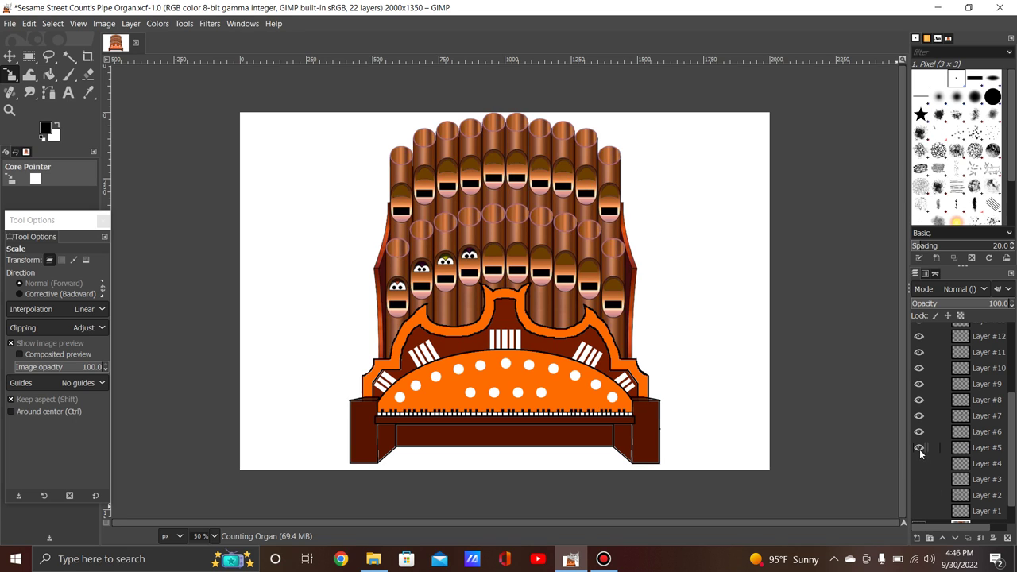
left_click(920, 448)
left_click(918, 431)
left_click(920, 416)
left_click(919, 399)
left_click(919, 384)
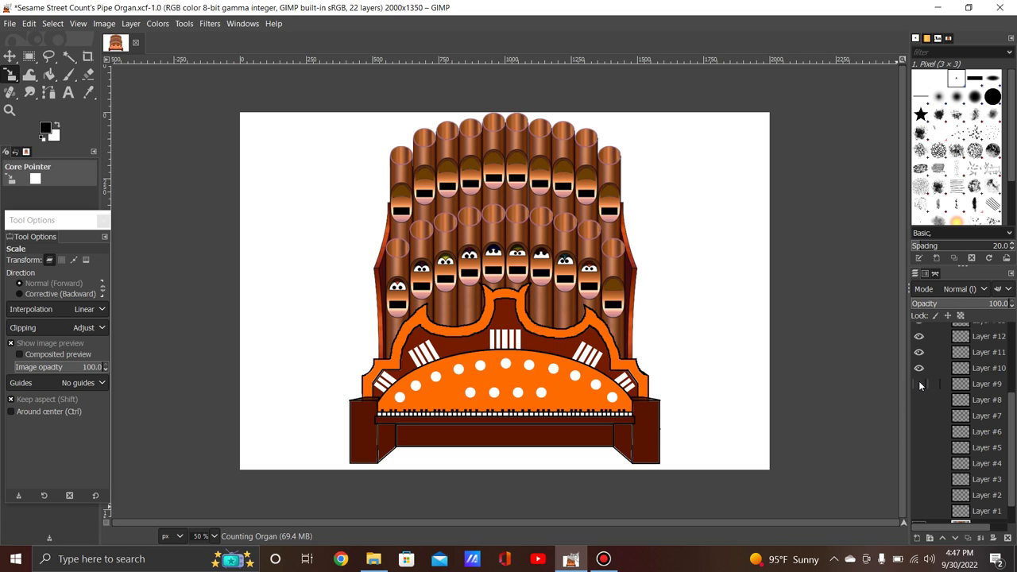
left_click(921, 368)
Step: Hide Layers #11 through #20 to reveal faces on every upper pipe
scroll(920, 368, "up", 3)
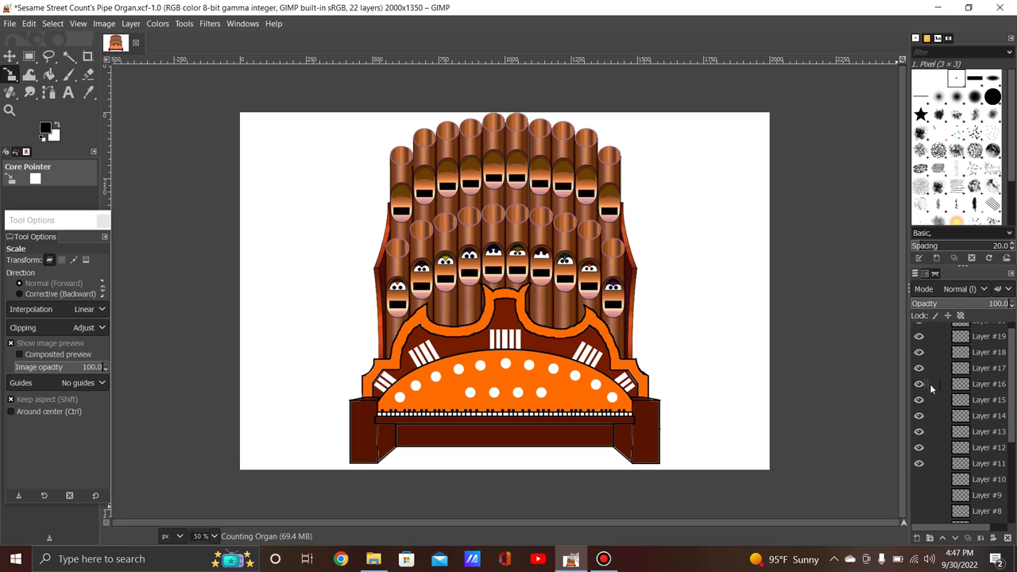
left_click(919, 462)
scroll(919, 463, "up", 1)
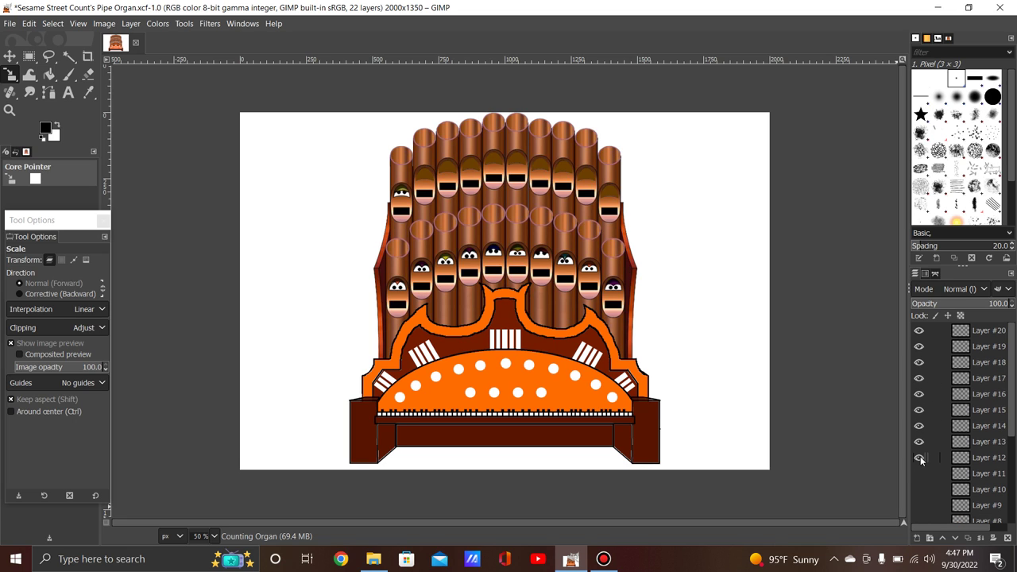
left_click(920, 458)
left_click(919, 441)
left_click(919, 427)
left_click(919, 411)
left_click(919, 395)
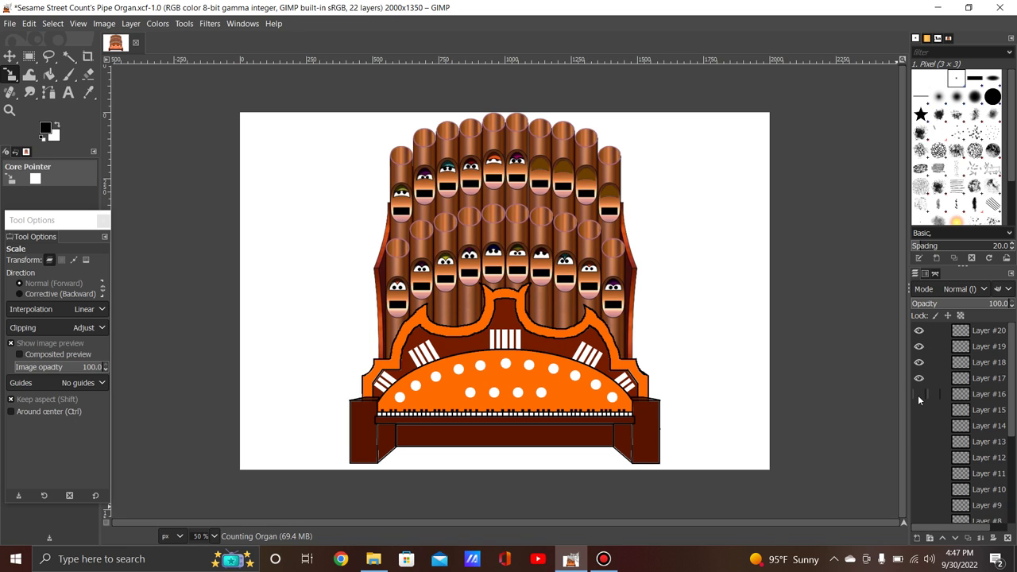
left_click(919, 380)
left_click(920, 363)
left_click(920, 347)
left_click(920, 330)
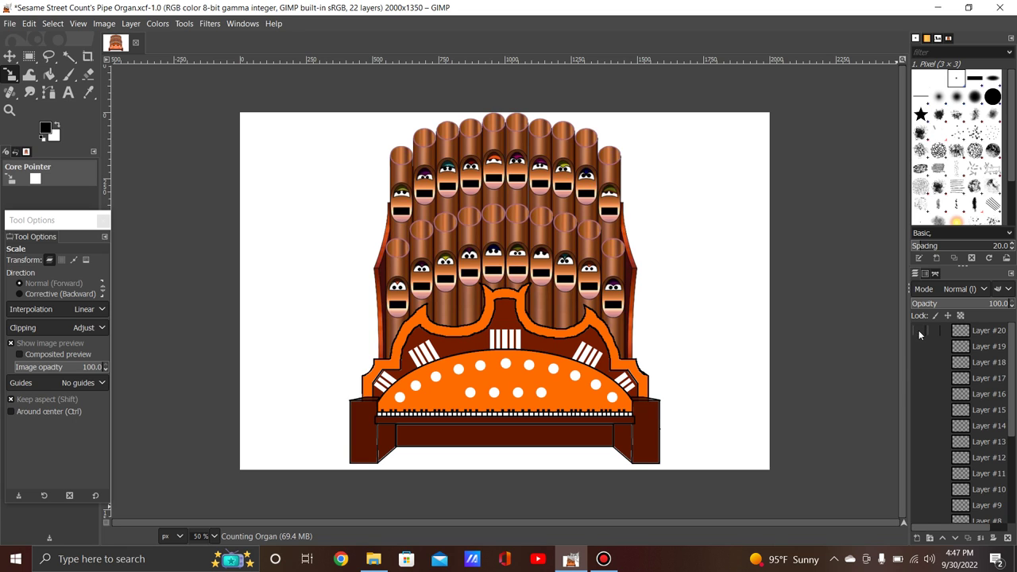